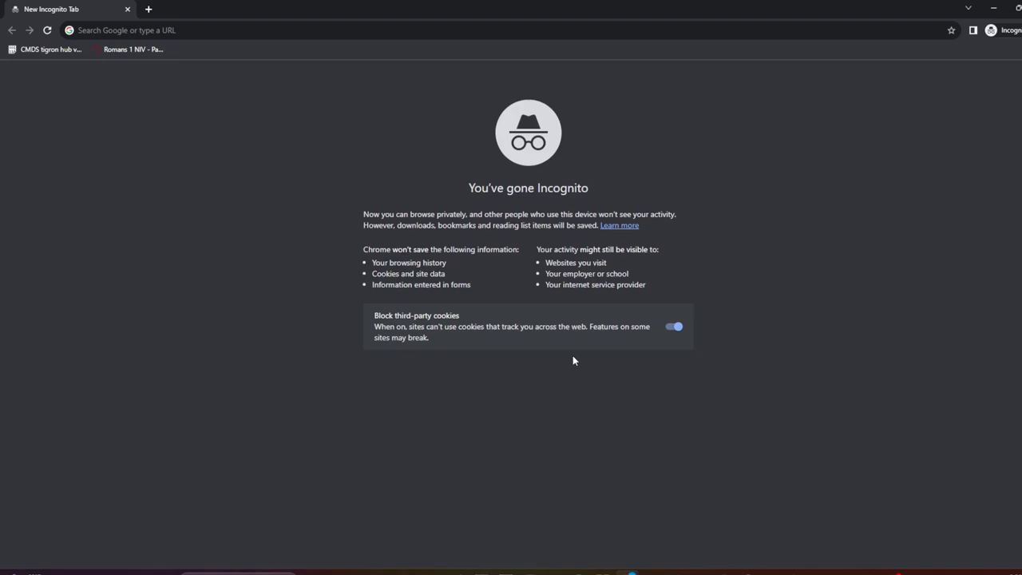
Go to krnl.place in the incognito window and open the site's Krnl download page.
drag(447, 5, 502, 32)
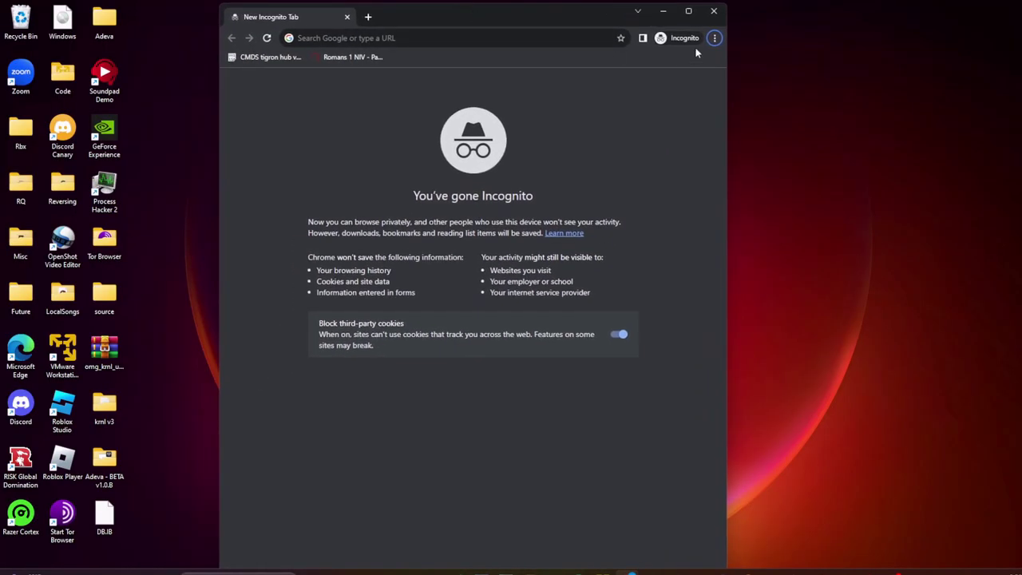
click(688, 11)
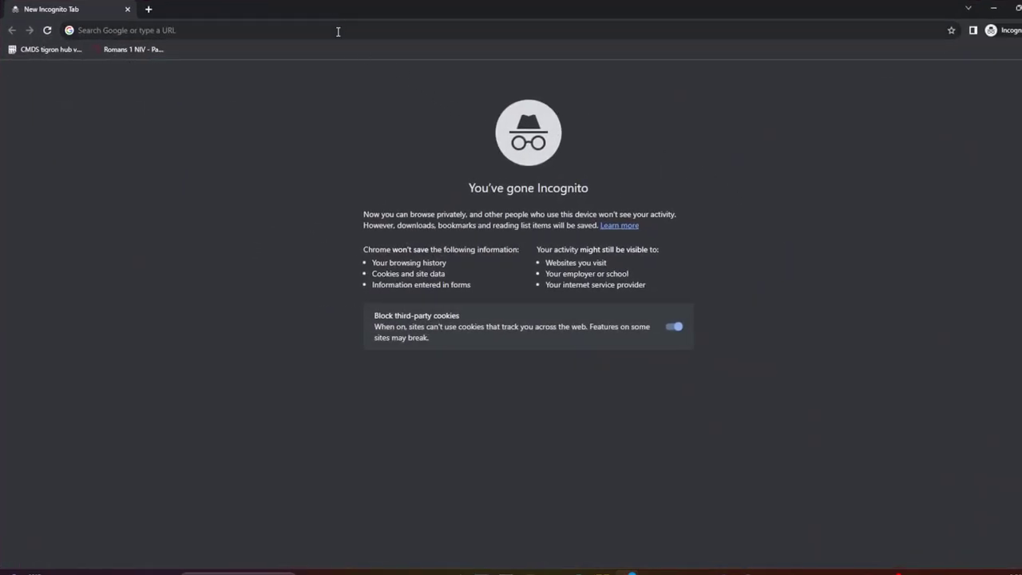
click(338, 31)
text(krnl.pl)
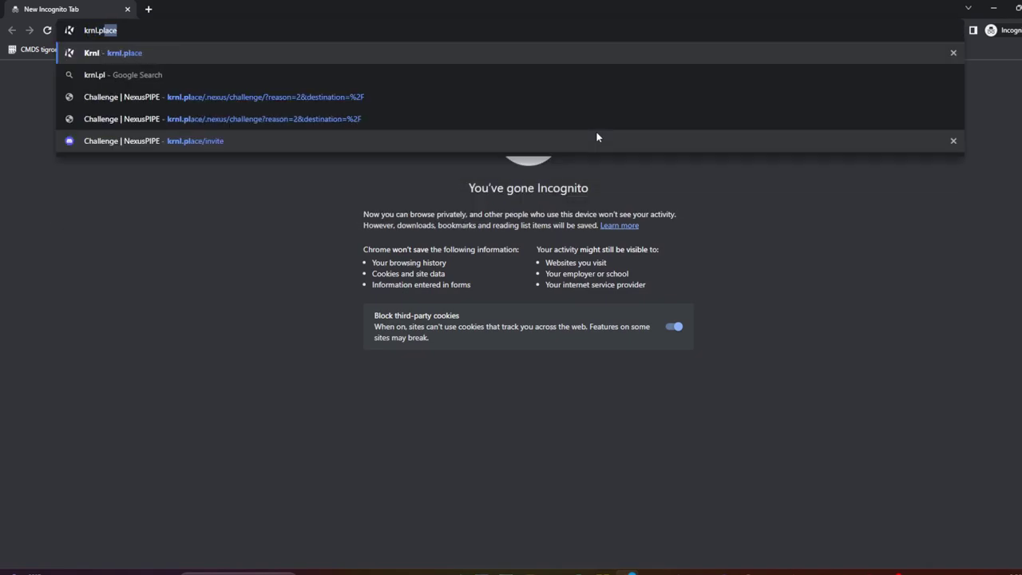
text(ace)
key(Return)
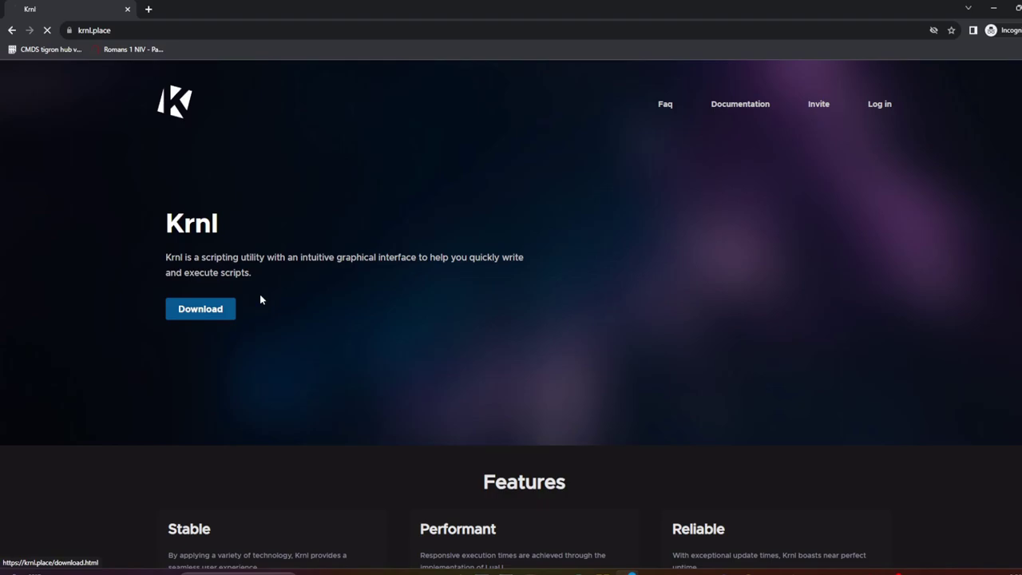
click(261, 299)
Check the Virus & threat protection page in Windows Security and close it.
click(238, 572)
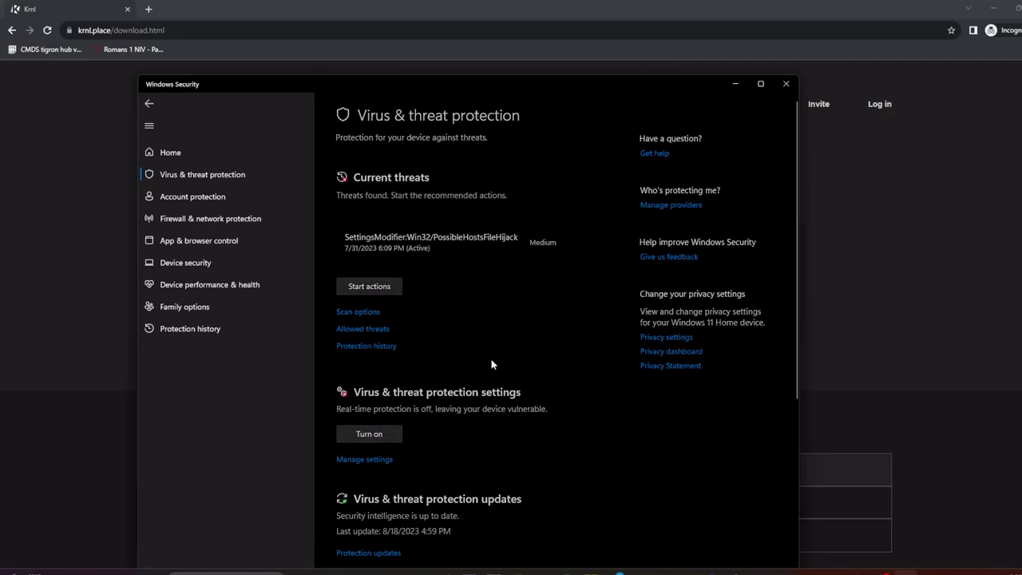
click(785, 84)
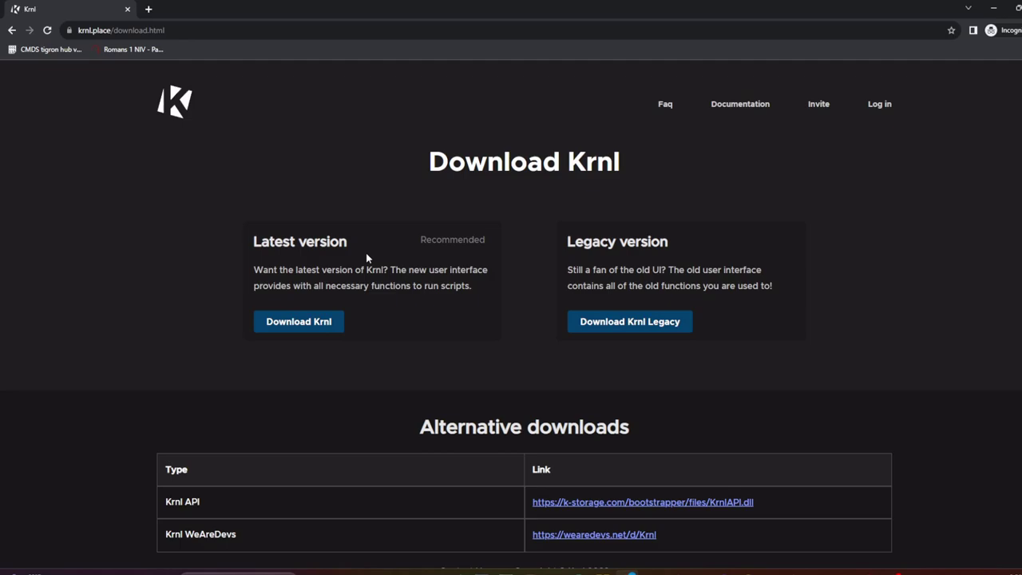
Try to download the legacy version of Krnl.
drag(684, 253, 412, 237)
mouse_move(254, 240)
mouse_down()
mouse_move(348, 241)
mouse_move(256, 239)
mouse_up()
drag(673, 251, 565, 251)
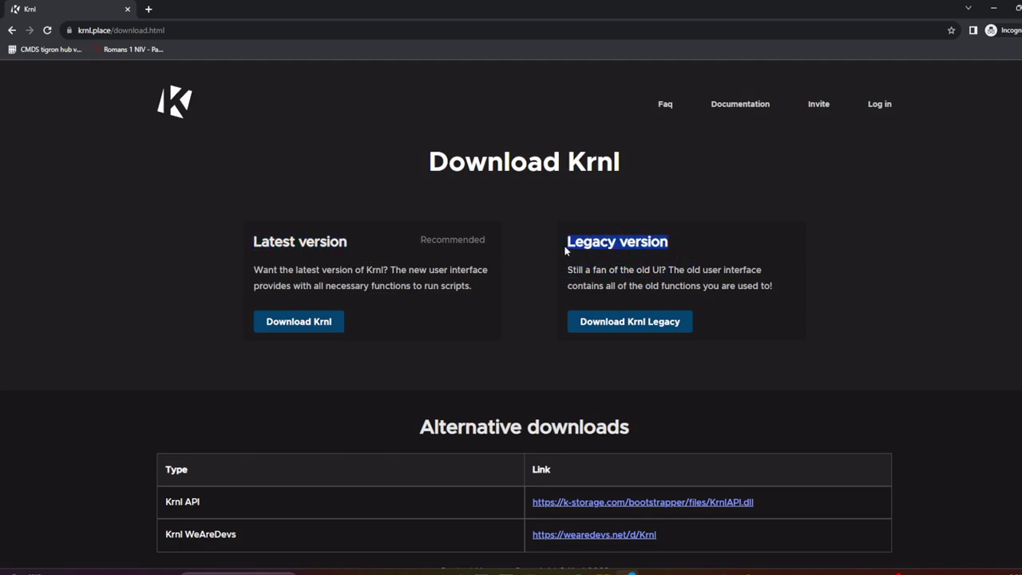
click(611, 244)
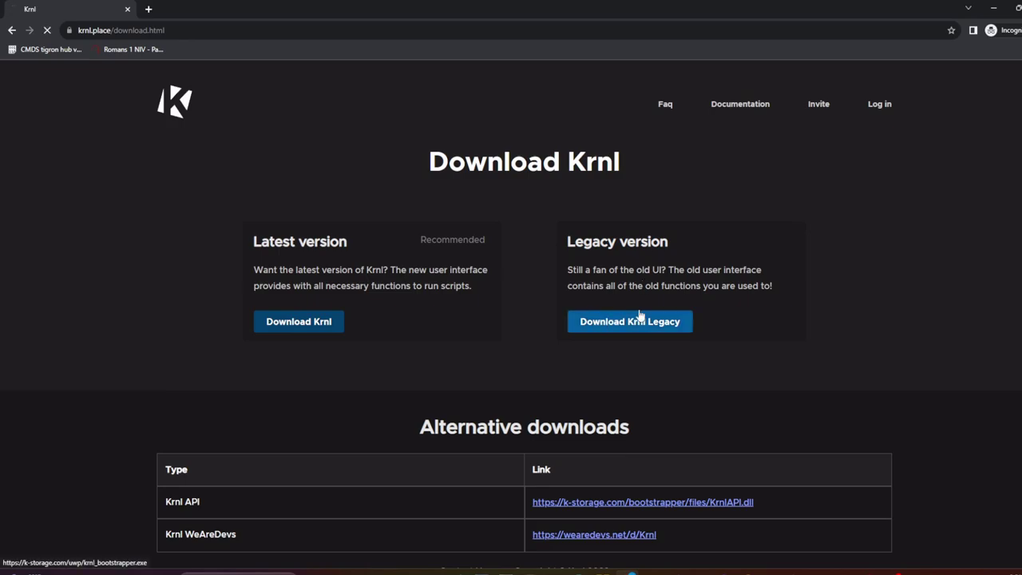
click(613, 319)
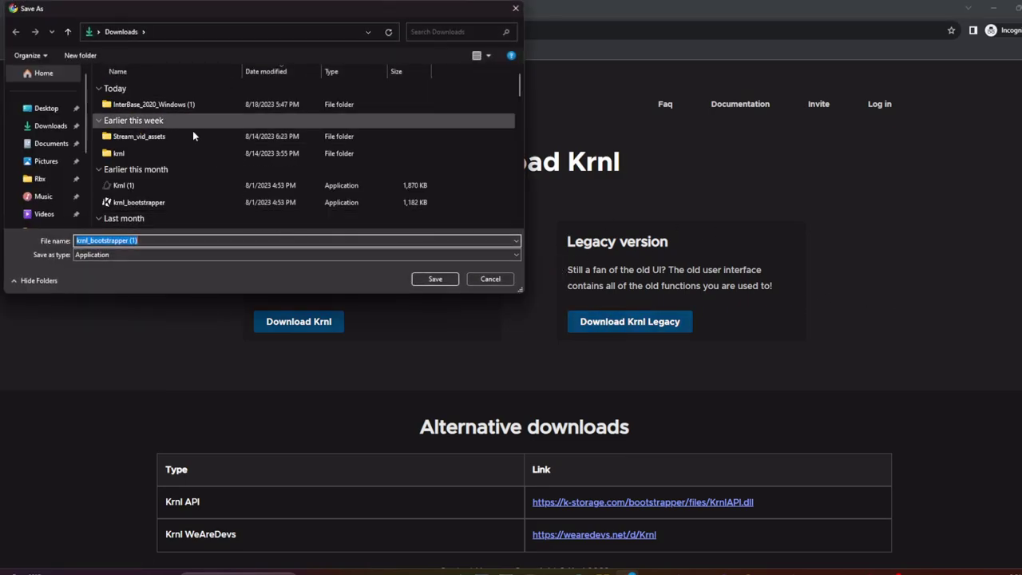
click(488, 282)
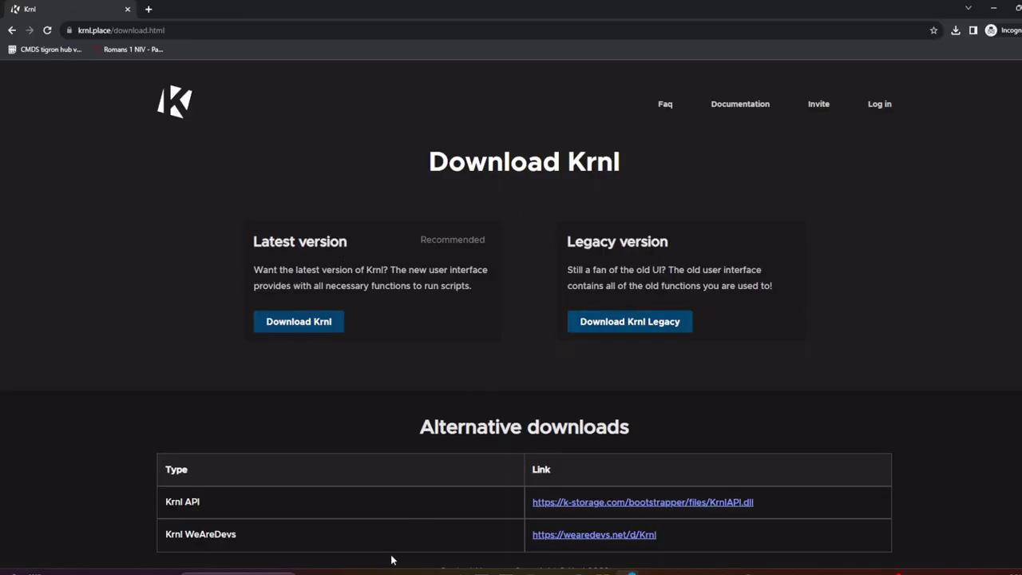
Open the Downloads folder in File Explorer and bring up the available actions for krnl_bootstrapper.
click(361, 572)
click(298, 270)
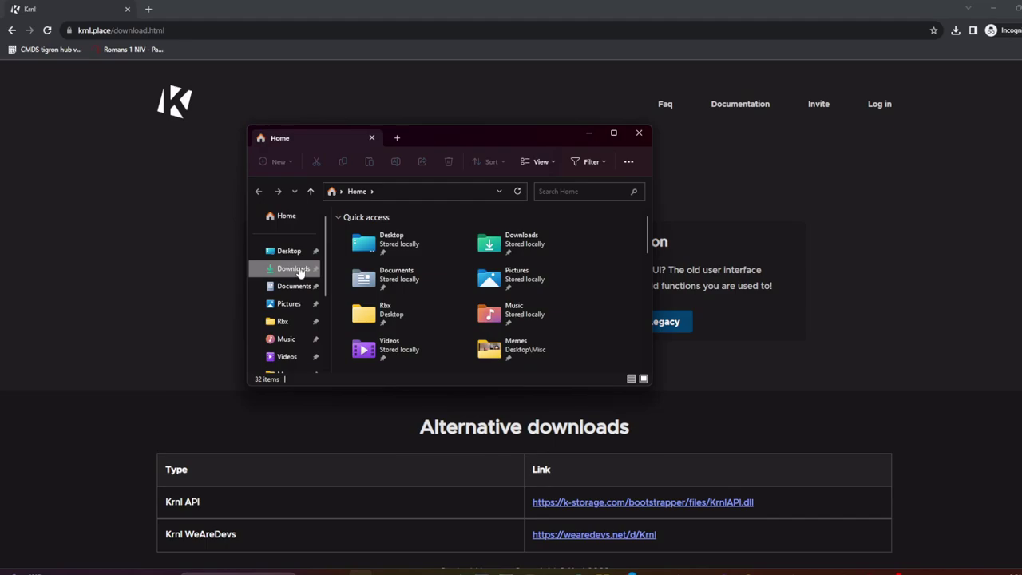
scroll(468, 288, down, 3)
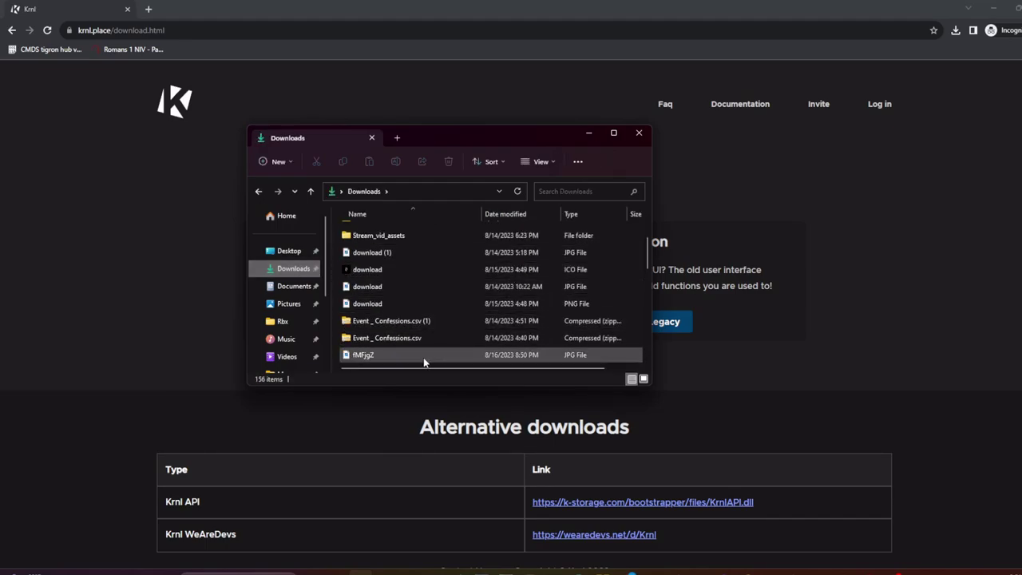
scroll(431, 352, down, 4)
scroll(441, 345, down, 3)
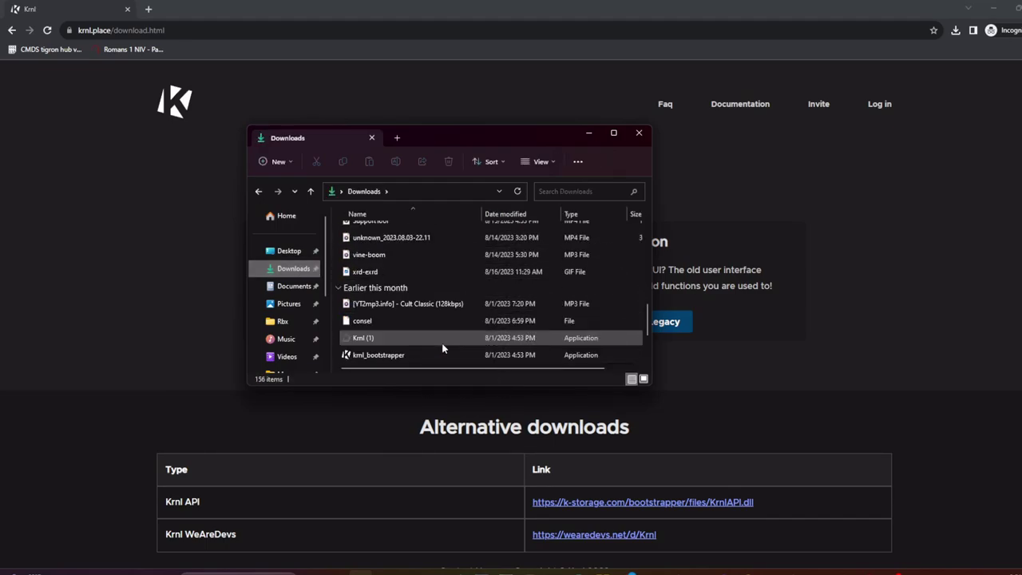
right_click(418, 356)
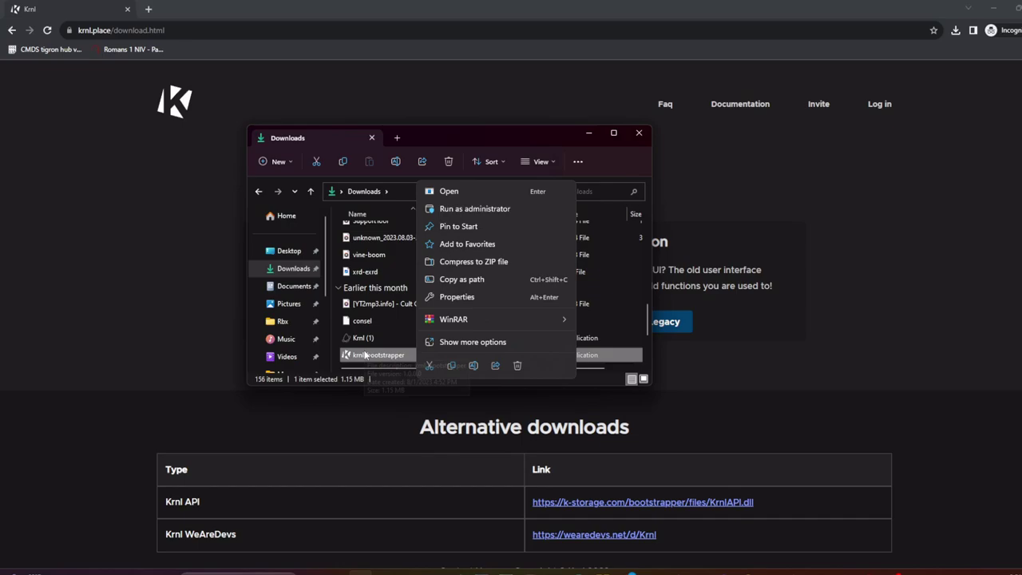
Launch krnlss from the krnl folder in Downloads and close the File Explorer window.
scroll(380, 339, up, 10)
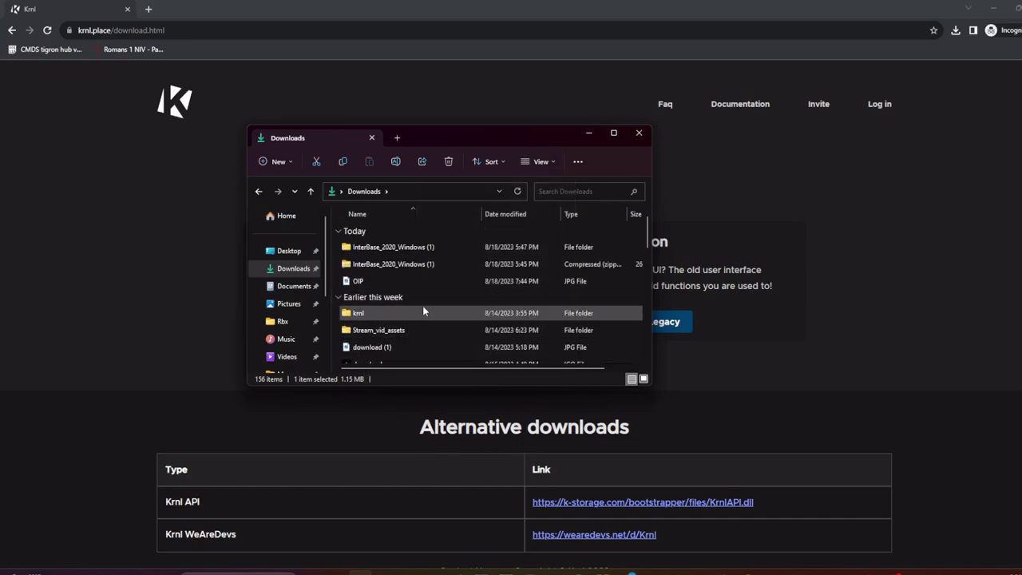
double_click(400, 314)
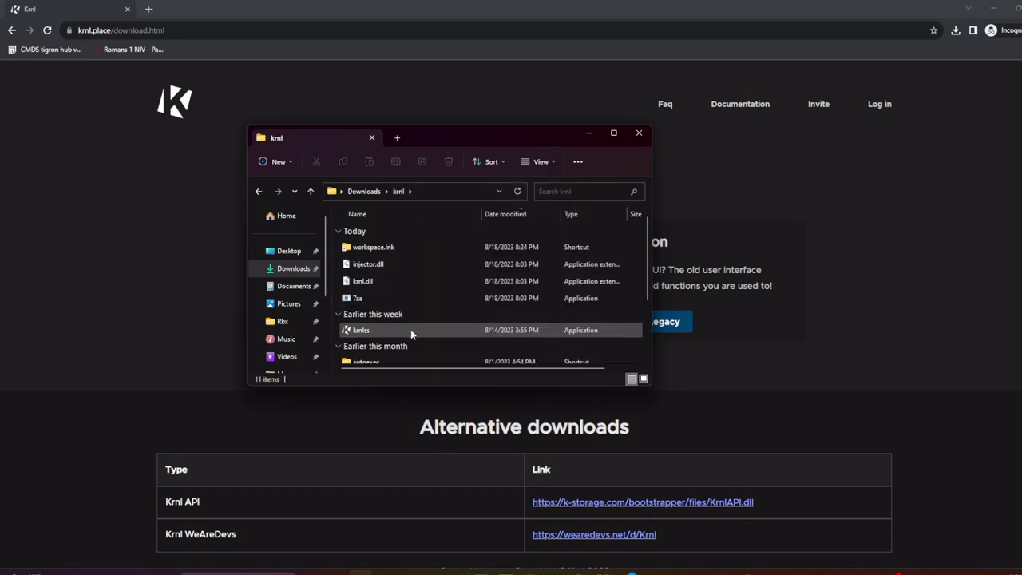
double_click(411, 330)
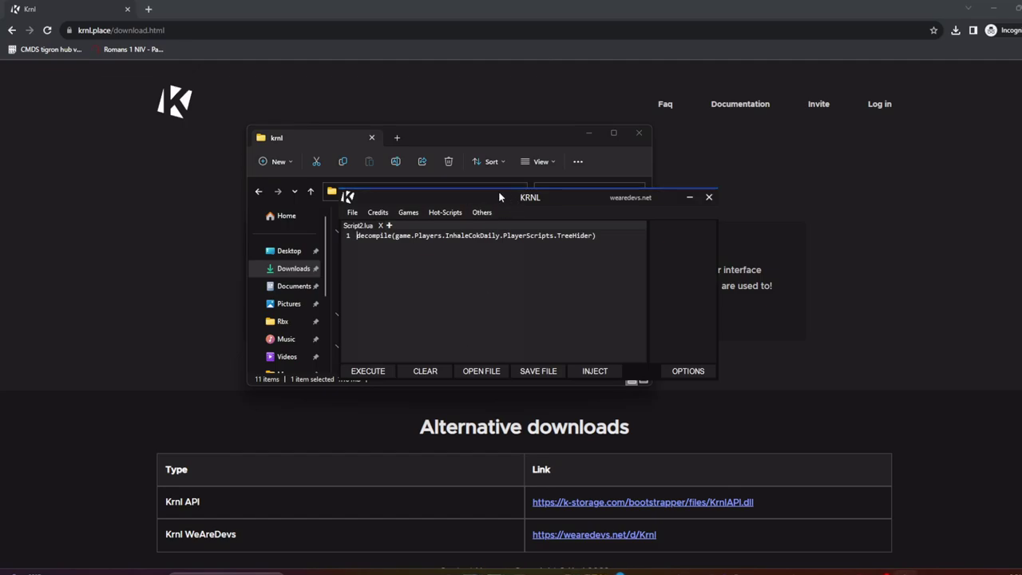
drag(541, 200, 529, 163)
click(639, 133)
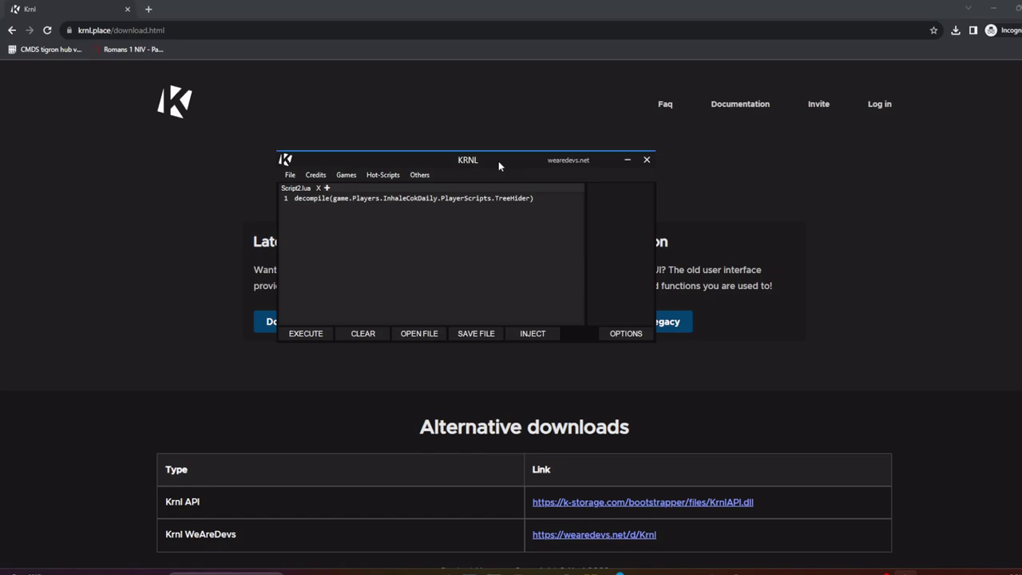
drag(498, 160, 318, 81)
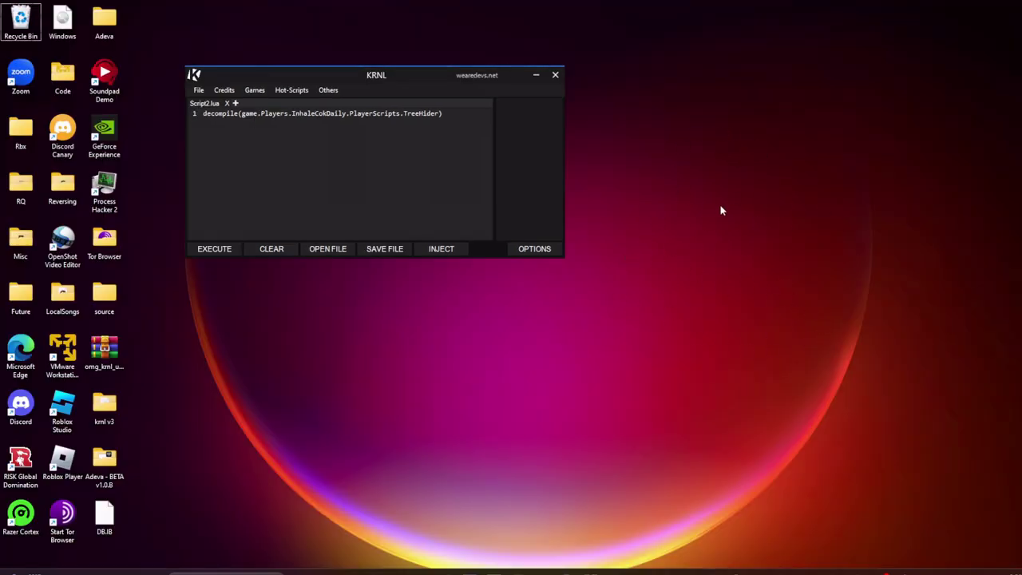
Review the KRNL settings, such as Auto Attach, and close them.
click(535, 247)
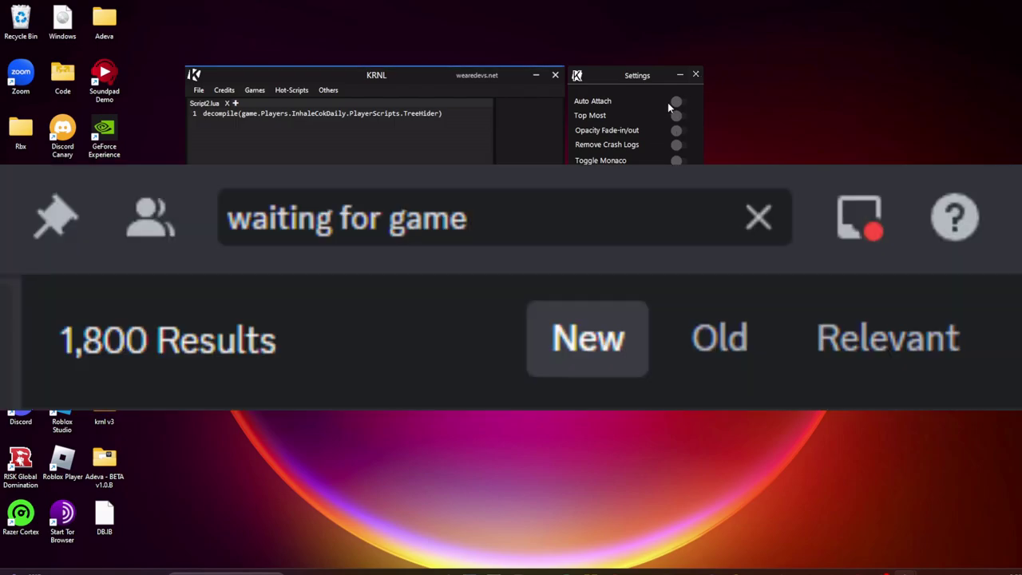
click(696, 74)
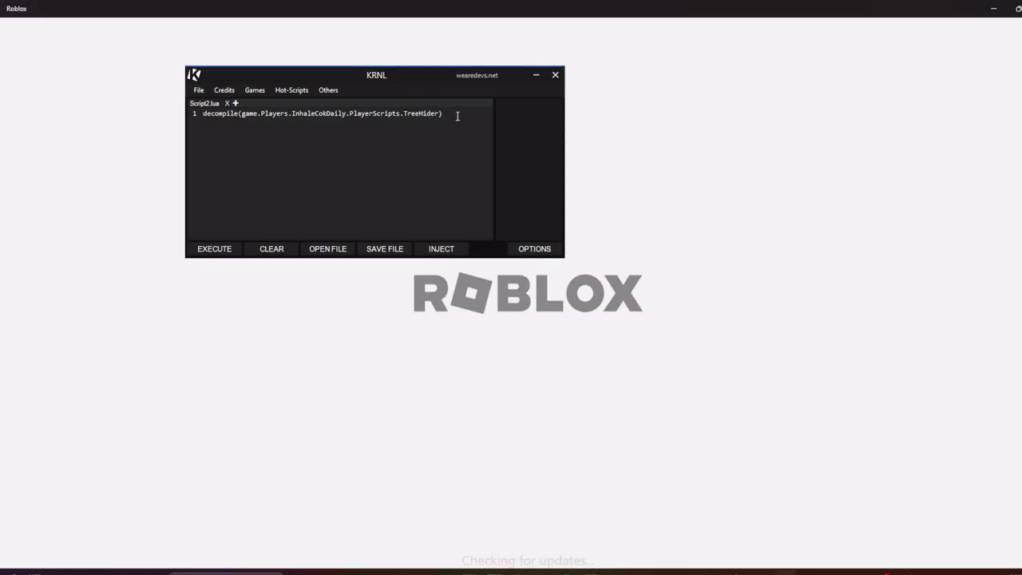
Minimize KRNL, launch Prison Life from the Roblox home page and join the Guards team.
drag(425, 86, 590, 102)
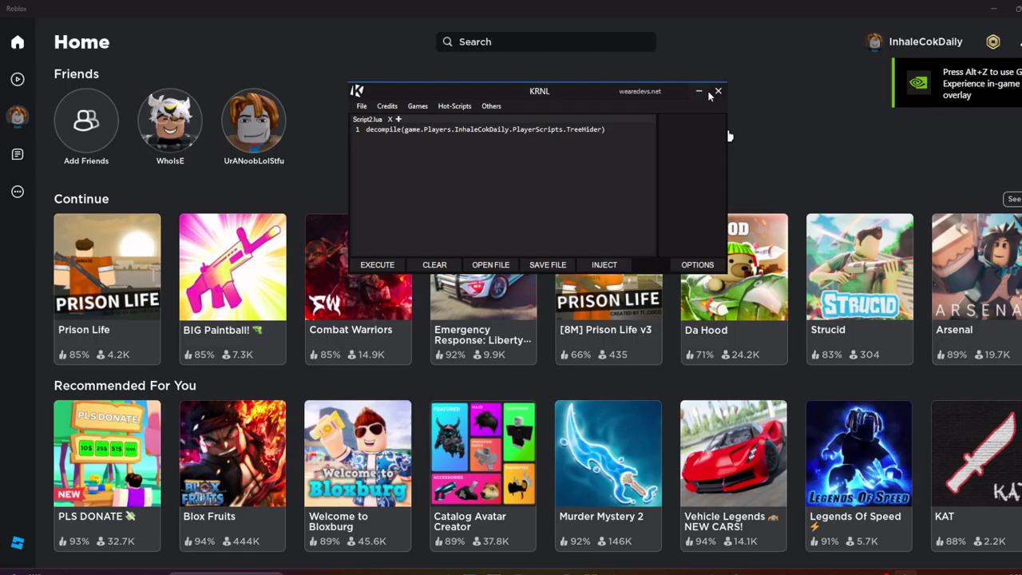
click(700, 91)
click(70, 367)
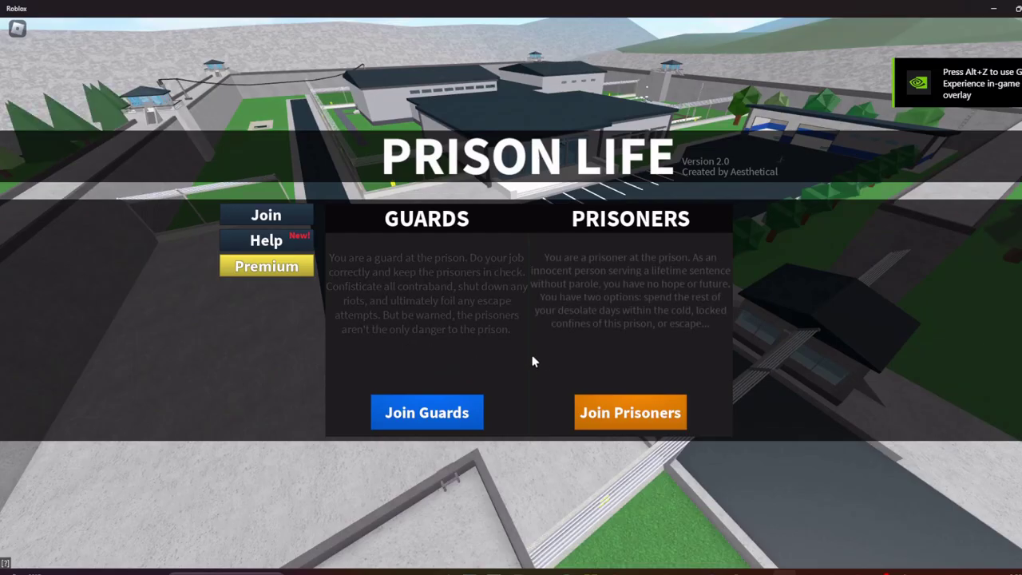
click(484, 406)
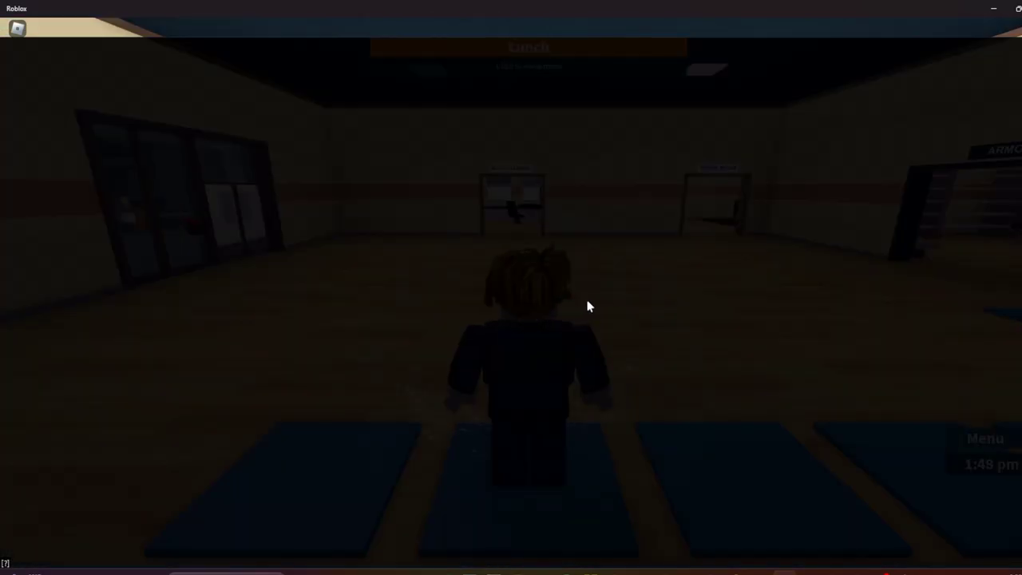
Return to KRNL and delete the existing code from Script2.lua.
key(alt+Tab)
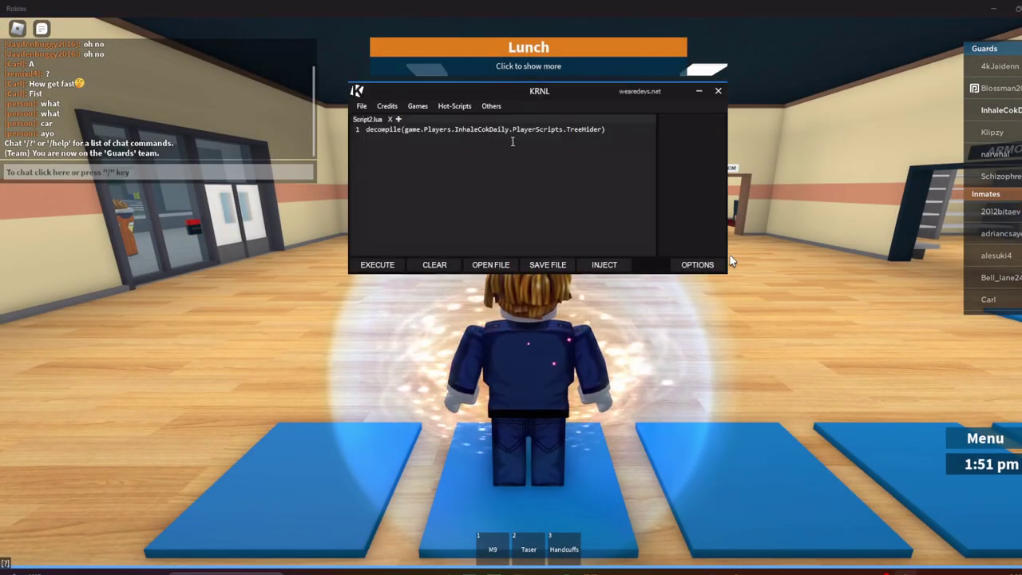
key(ctrl+a)
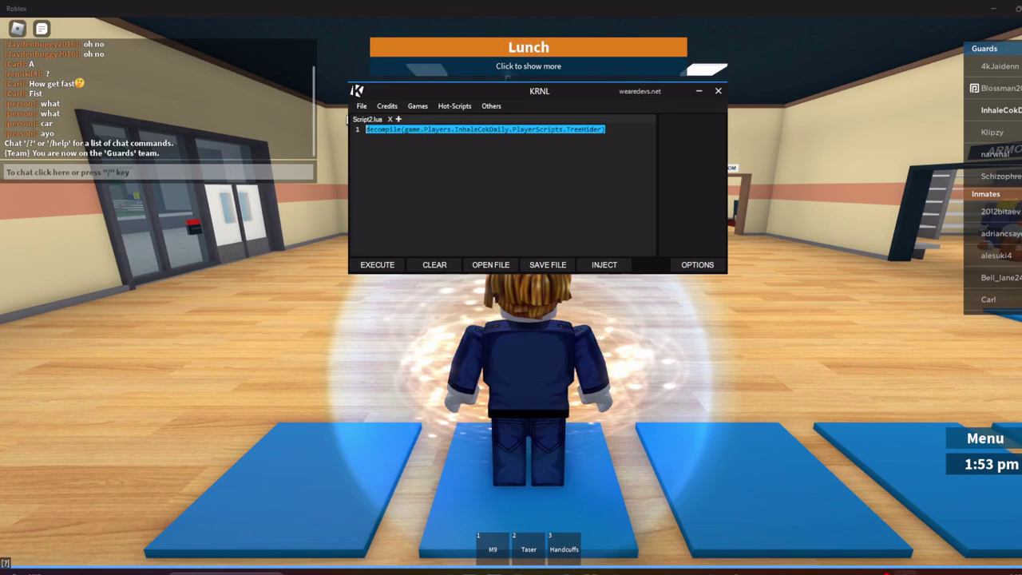
key(BackSpace)
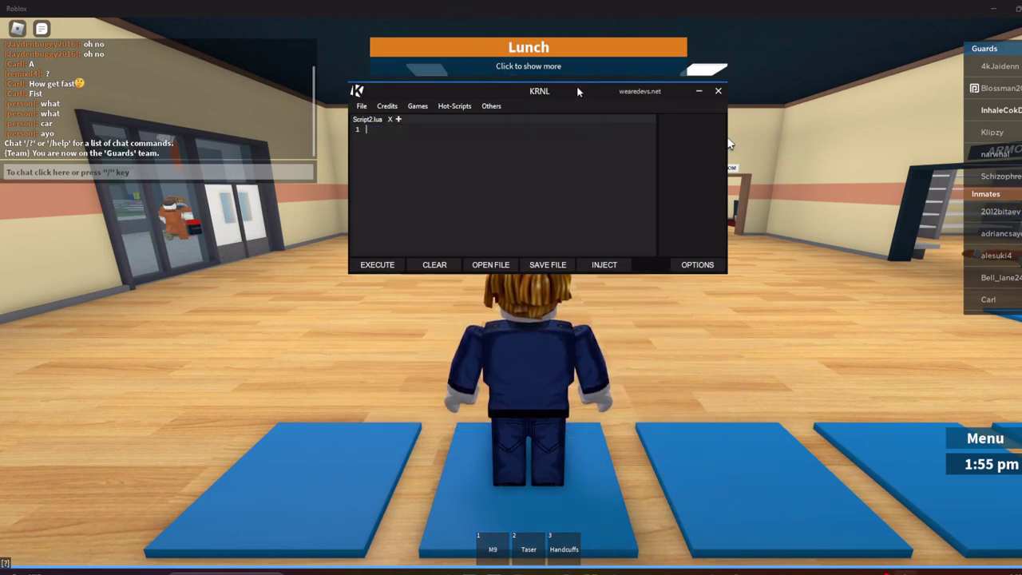
mouse_move(577, 90)
mouse_down()
mouse_move(734, 143)
mouse_move(590, 87)
mouse_up()
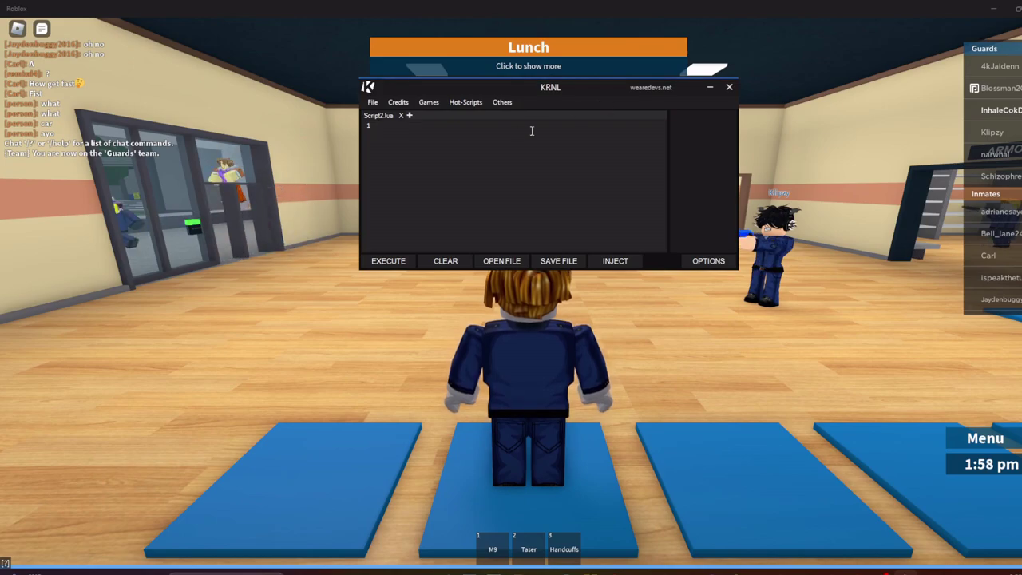
text(saveinve)
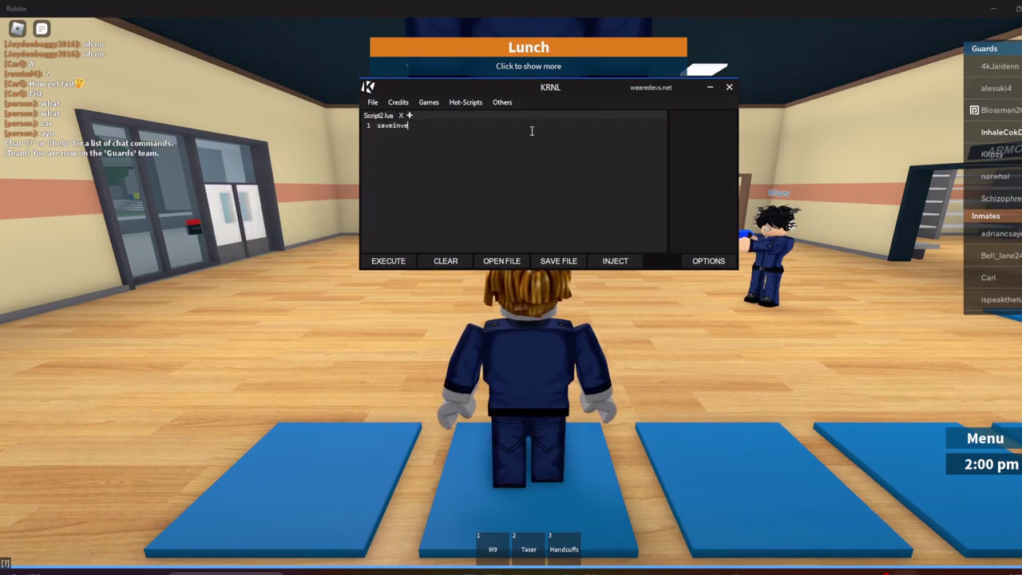
key(BackSpace)
key(BackSpace)
key(BackSpace)
key(BackSpace)
key(BackSpace)
key(BackSpace)
key(BackSpace)
key(BackSpace)
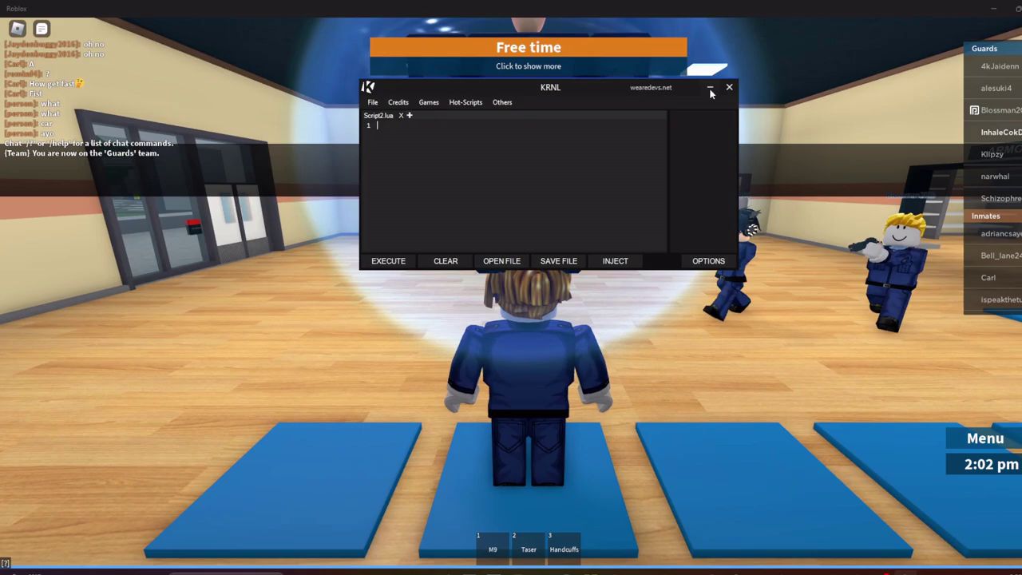
click(856, 414)
key(w)
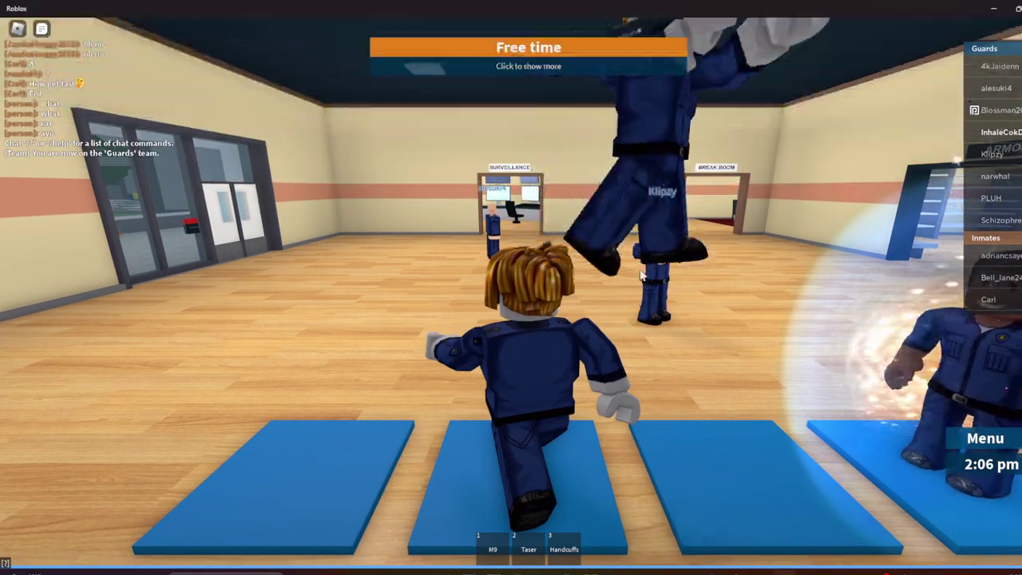
Switch to Discord and copy the line saveinstance(game, nil, {Decompile = true}) from the usage message in the updates channel.
key(alt+Tab)
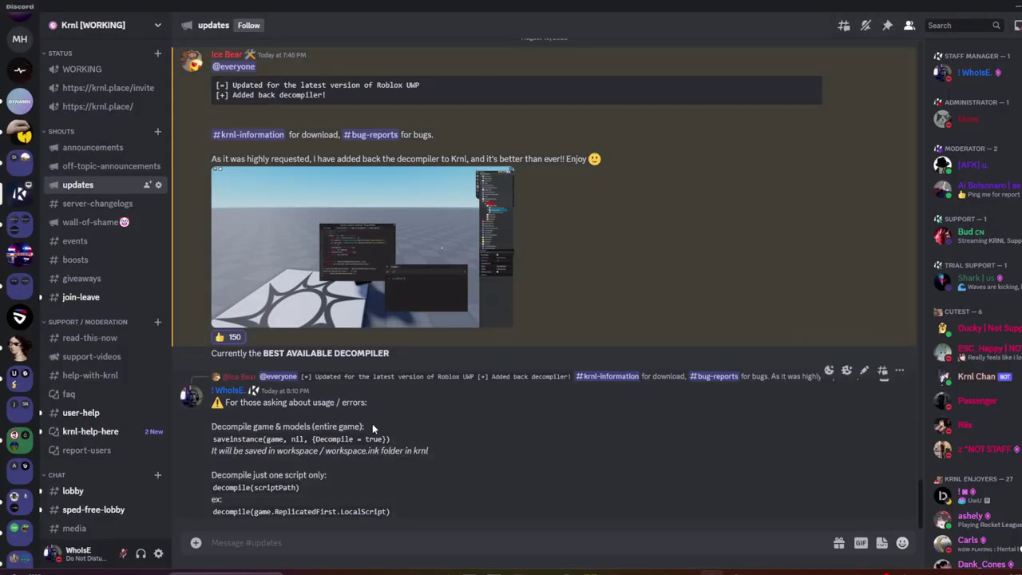
drag(214, 442, 388, 439)
right_click(391, 442)
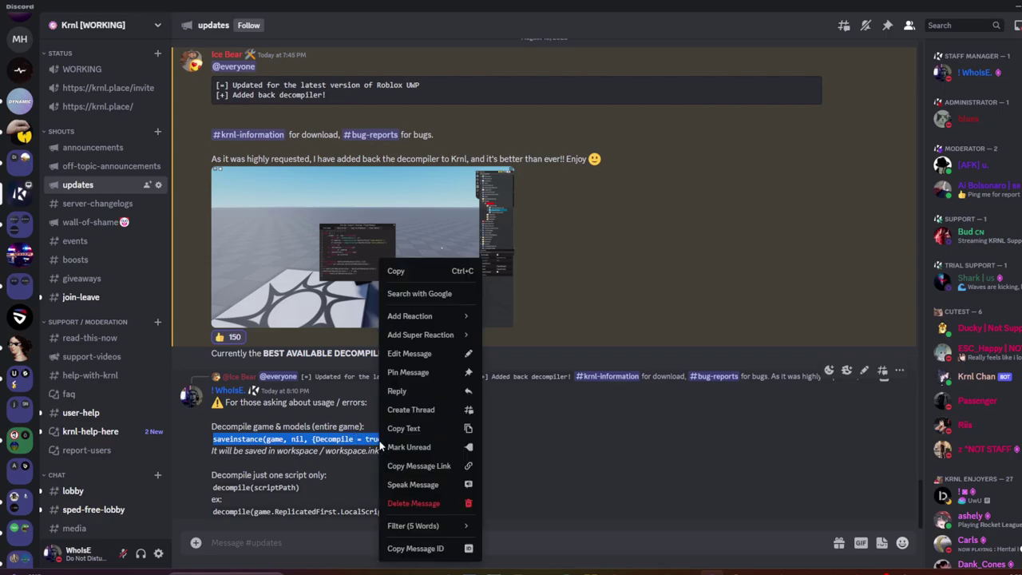
click(410, 273)
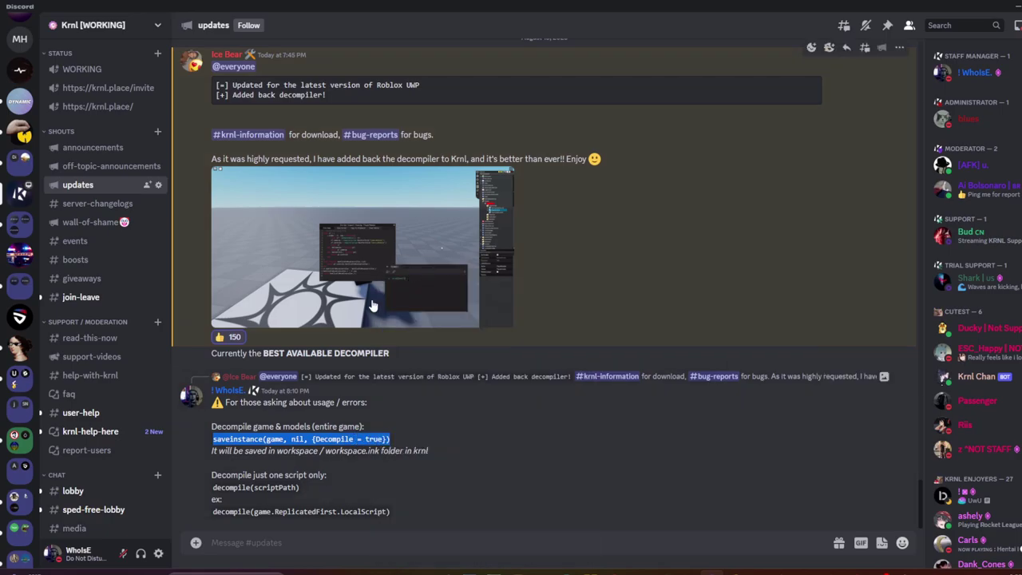
right_click(316, 439)
click(364, 271)
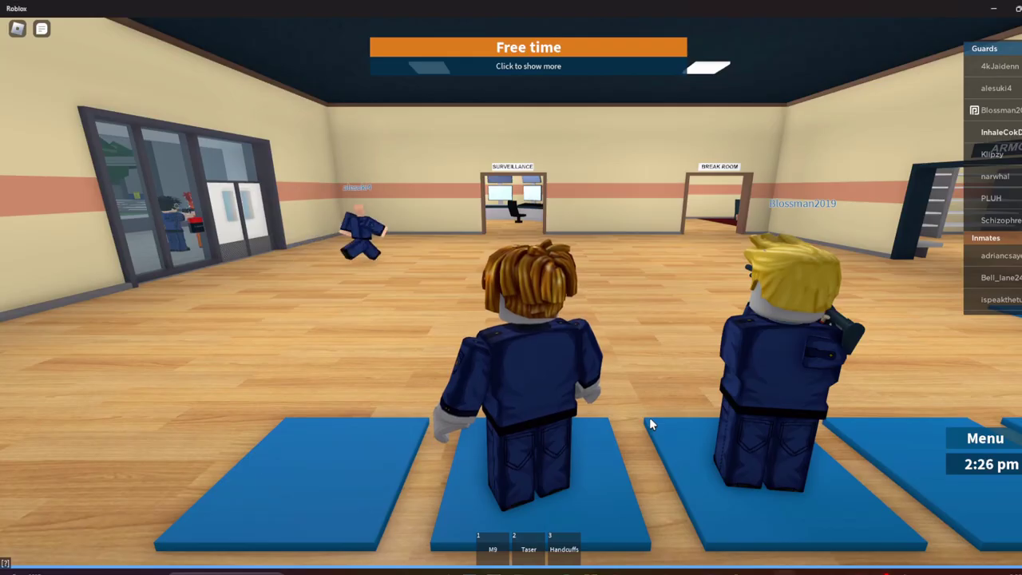
Switch back to KRNL and paste the line saveinstance(game, nil, {Decompile = true}) into Script2.lua.
key(alt+Tab)
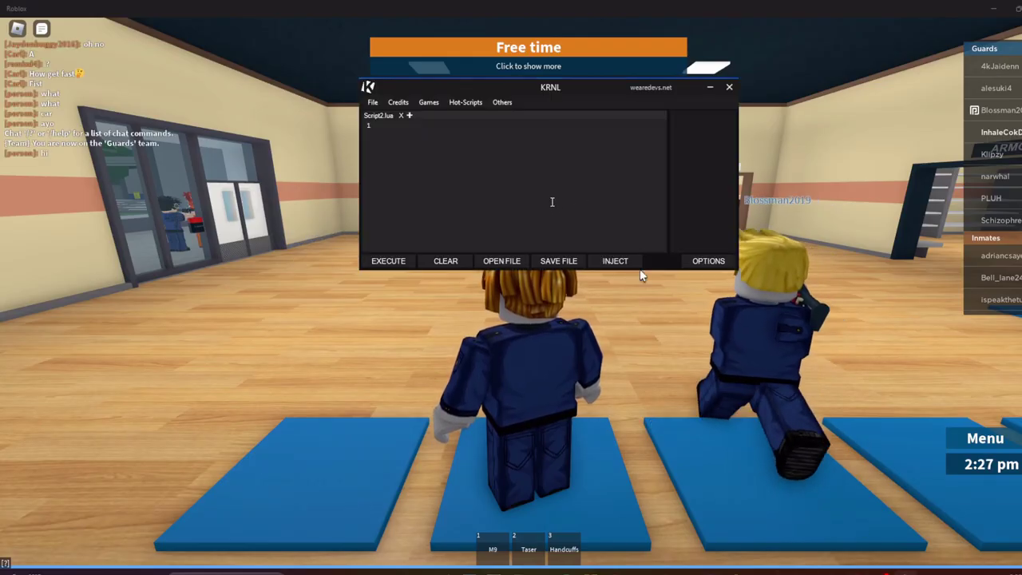
key(ctrl+v)
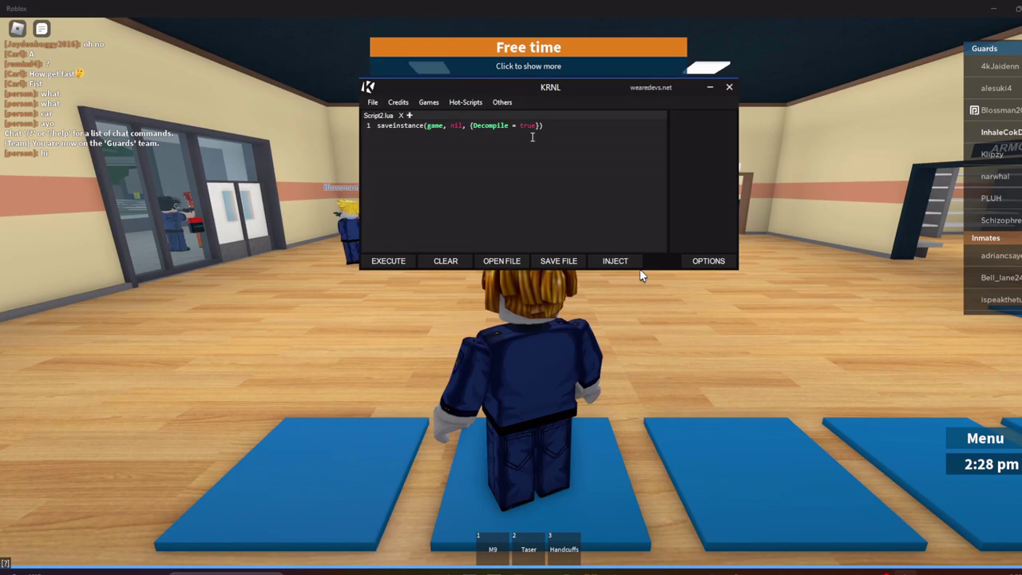
drag(466, 125, 543, 126)
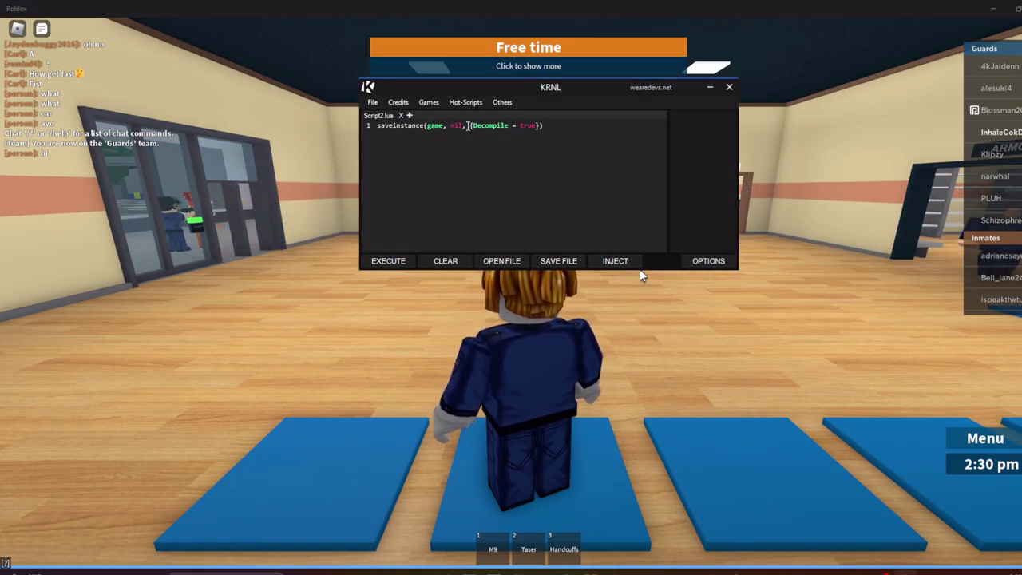
click(410, 226)
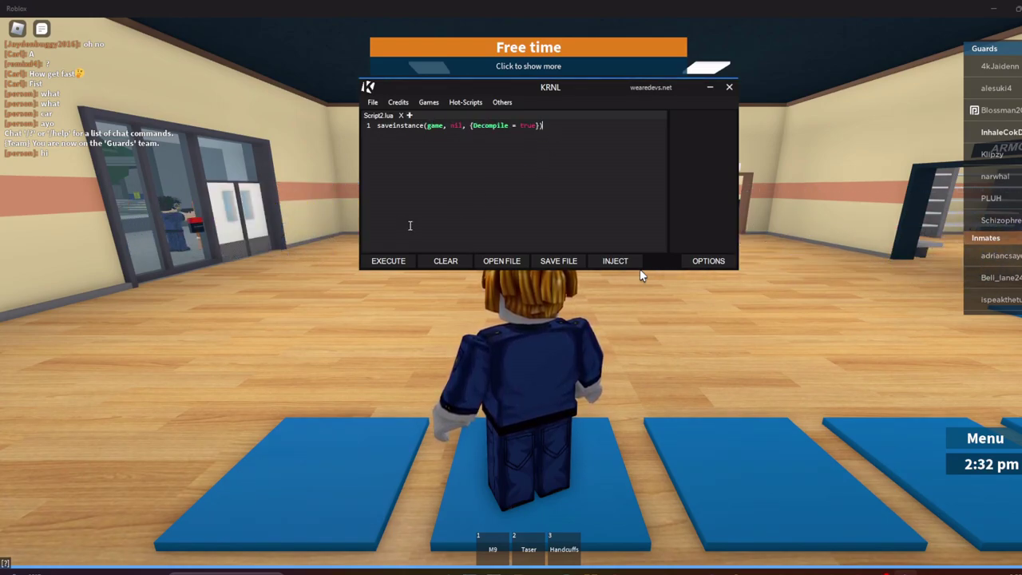
Inject KRNL into the running Prison Life game and execute the saveinstance script.
click(388, 261)
click(559, 324)
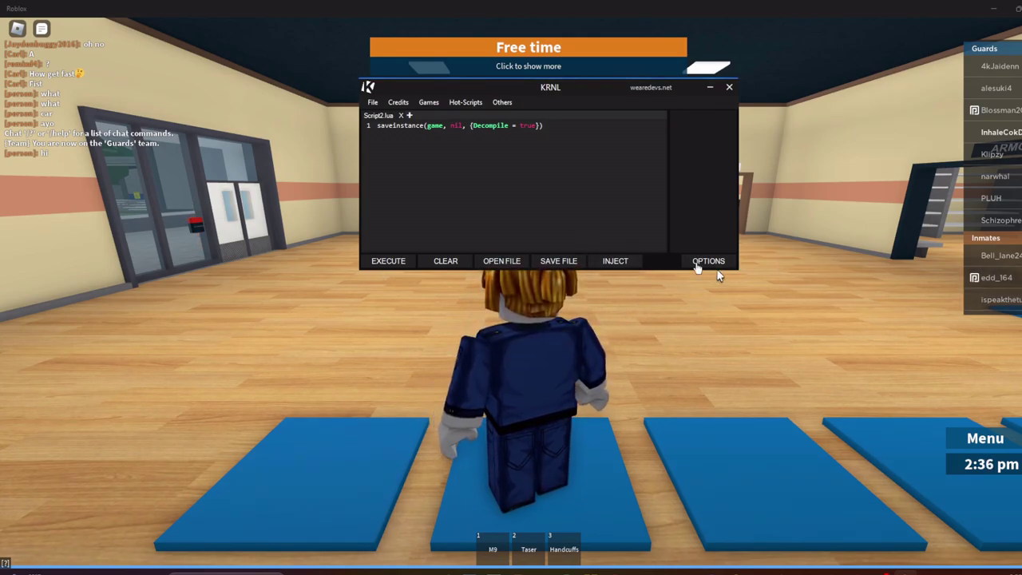
click(614, 261)
drag(388, 62, 625, 136)
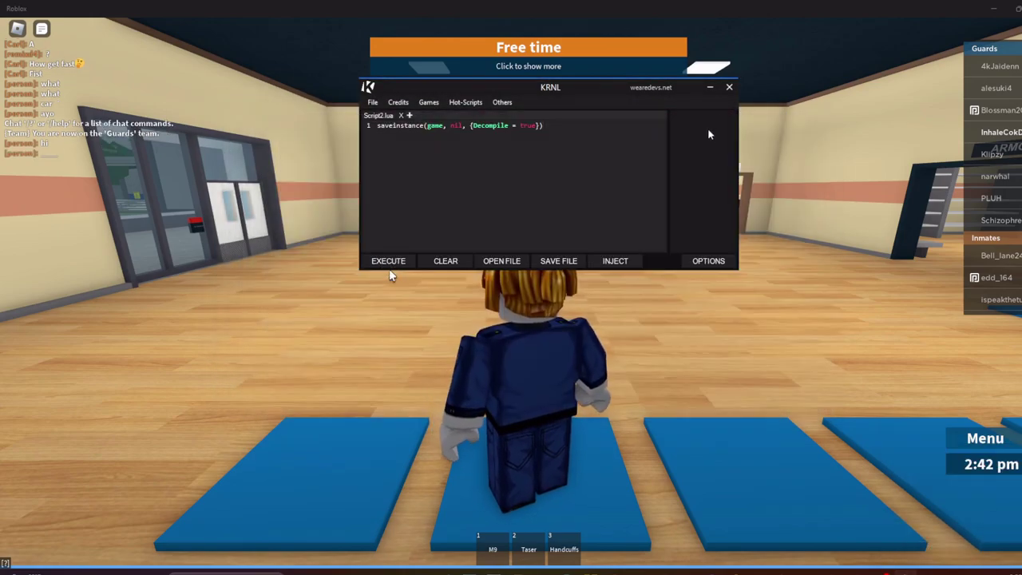
click(390, 273)
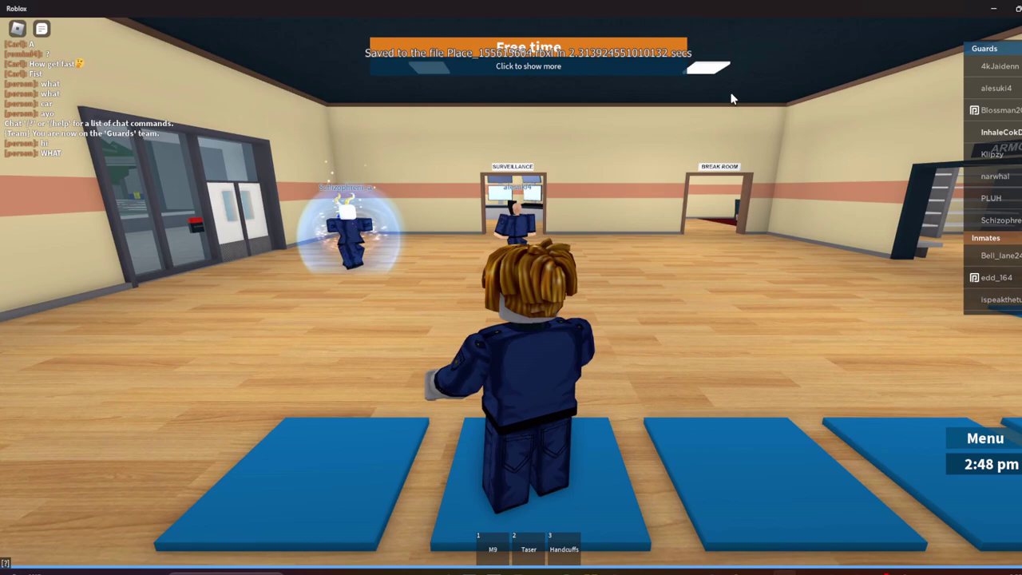
Return to the game, view its Settings page and resume playing.
key(Tab)
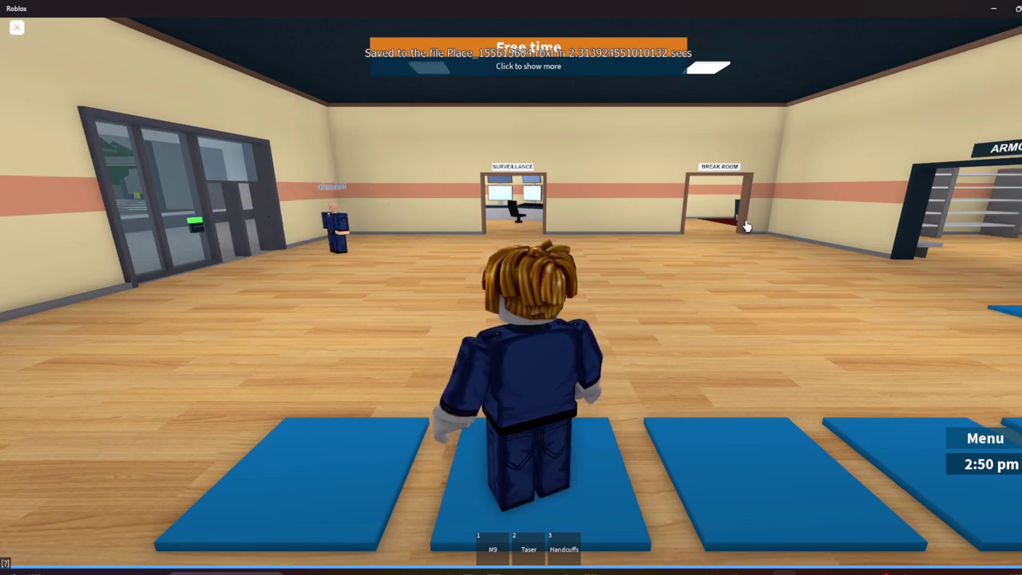
key(Escape)
click(516, 119)
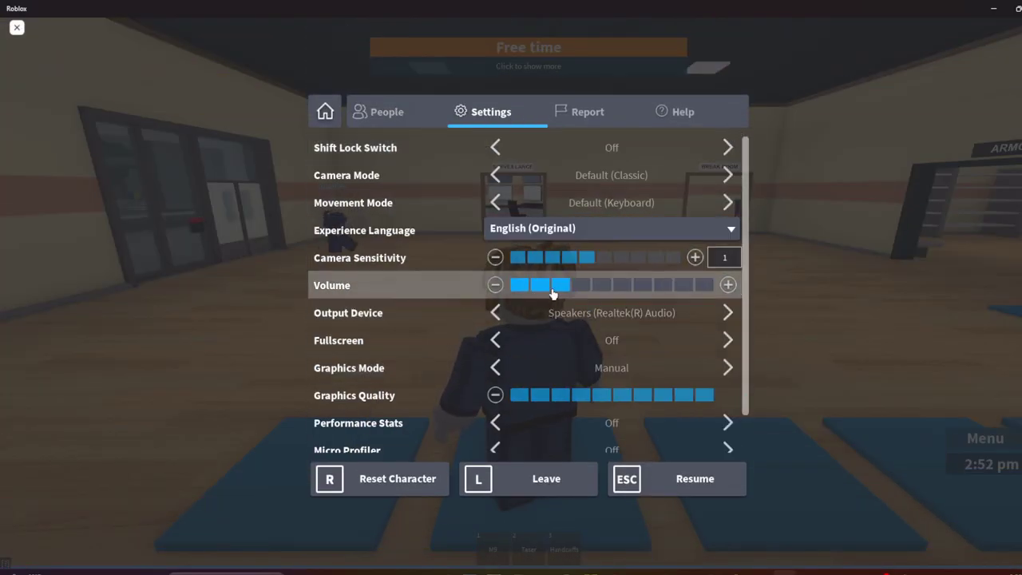
key(Escape)
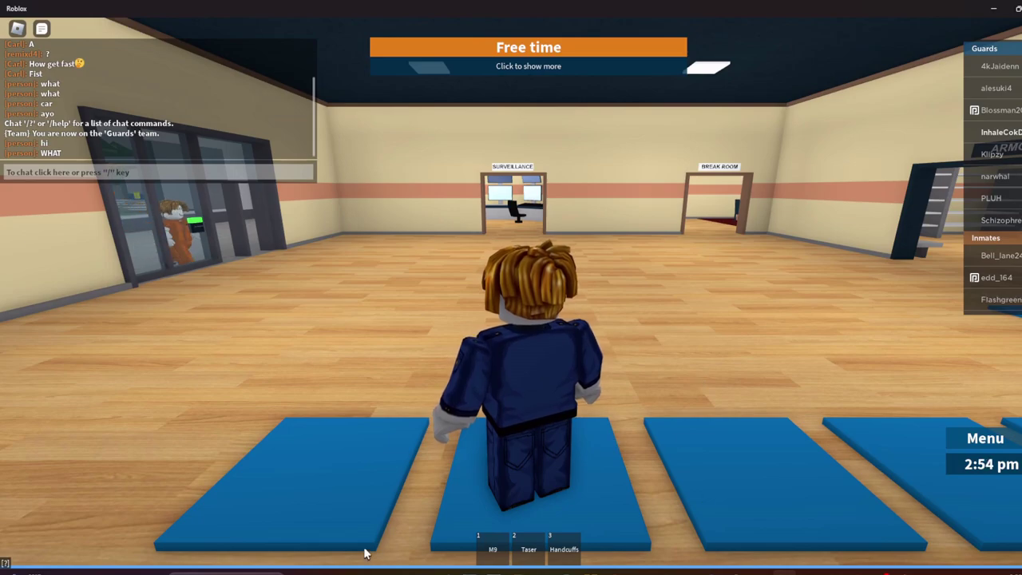
Open the saved Place_155615604 file from the krnl workspace folder in Downloads with Roblox Studio.
key(super+e)
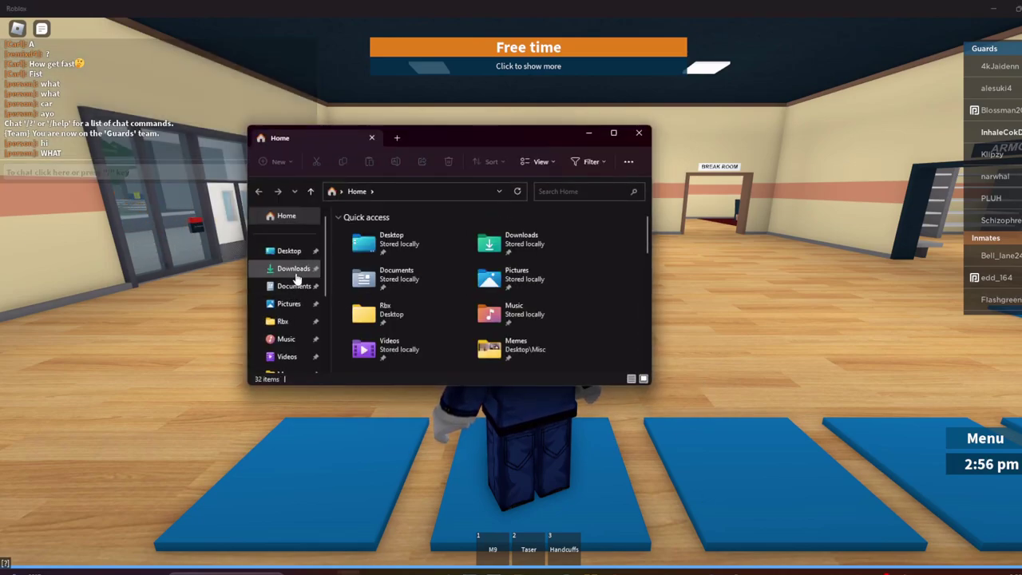
click(295, 272)
double_click(352, 314)
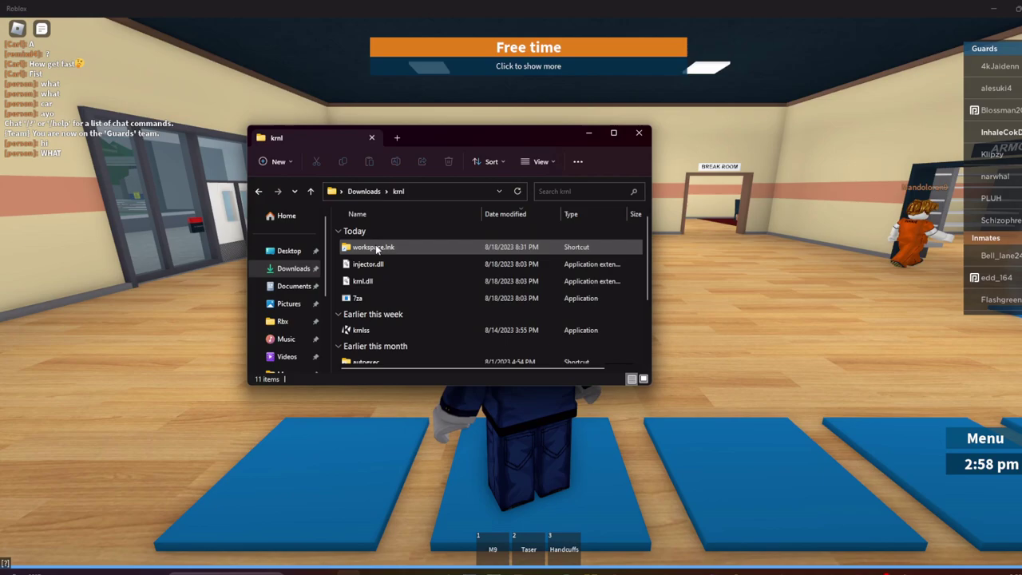
double_click(377, 247)
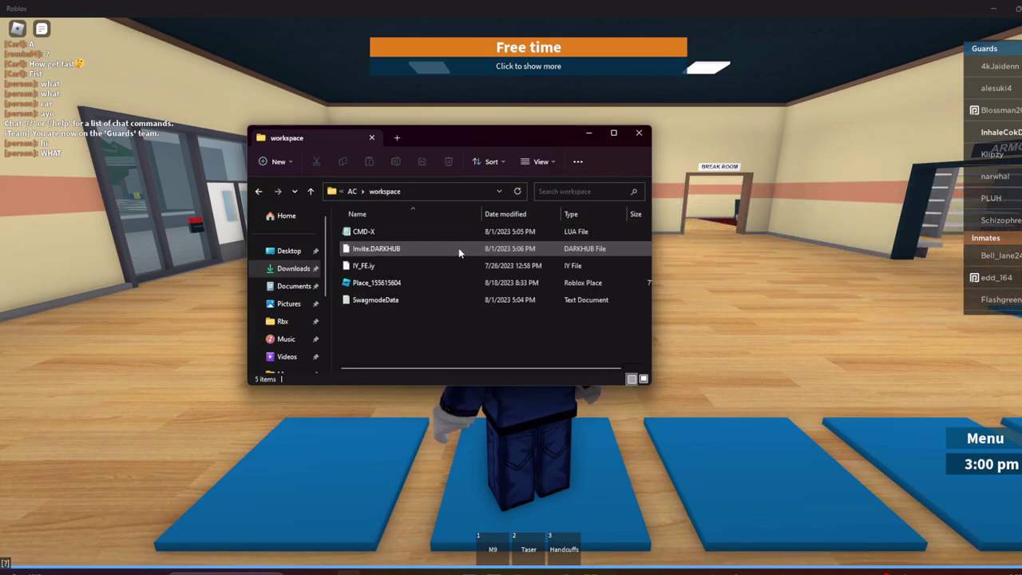
click(427, 282)
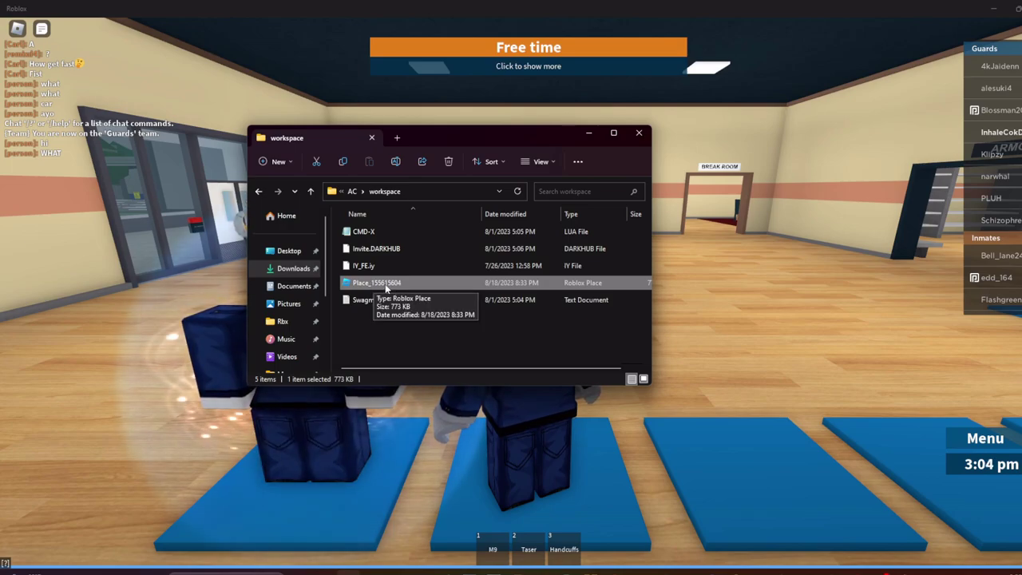
double_click(548, 288)
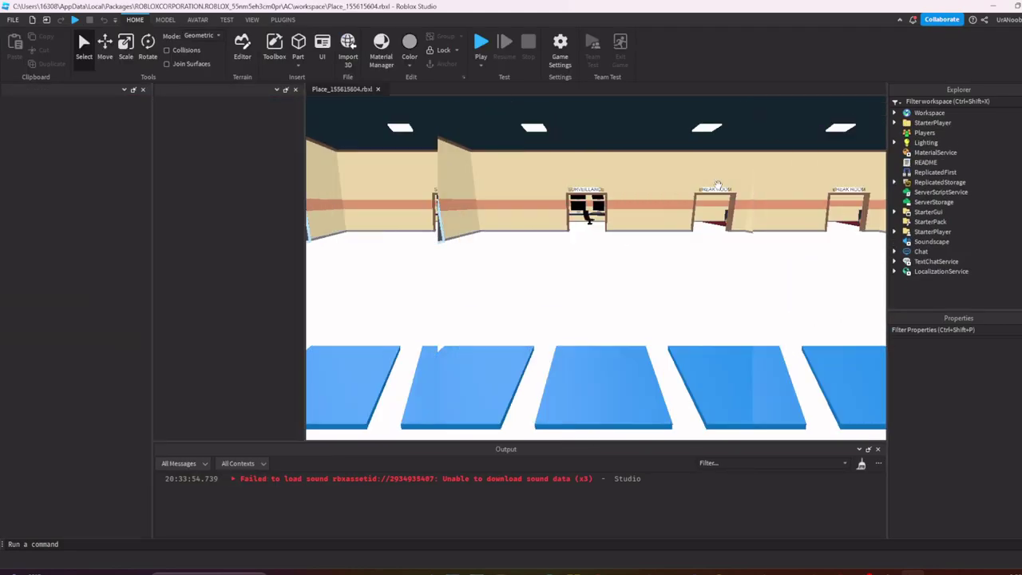
Open the README script in the decompiled place, read its generation settings and close it.
click(606, 224)
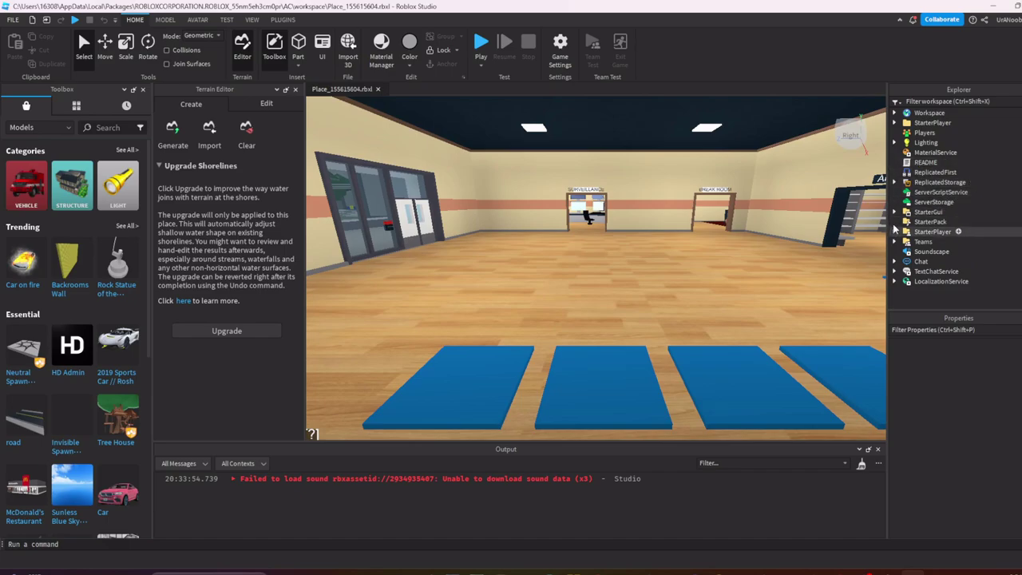
double_click(925, 162)
scroll(511, 199, down, 5)
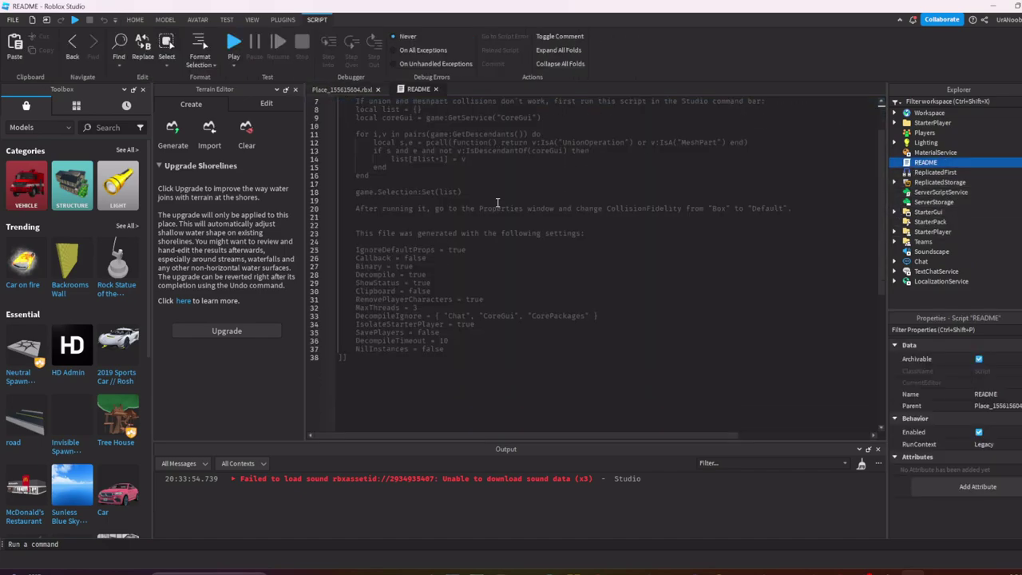
click(436, 90)
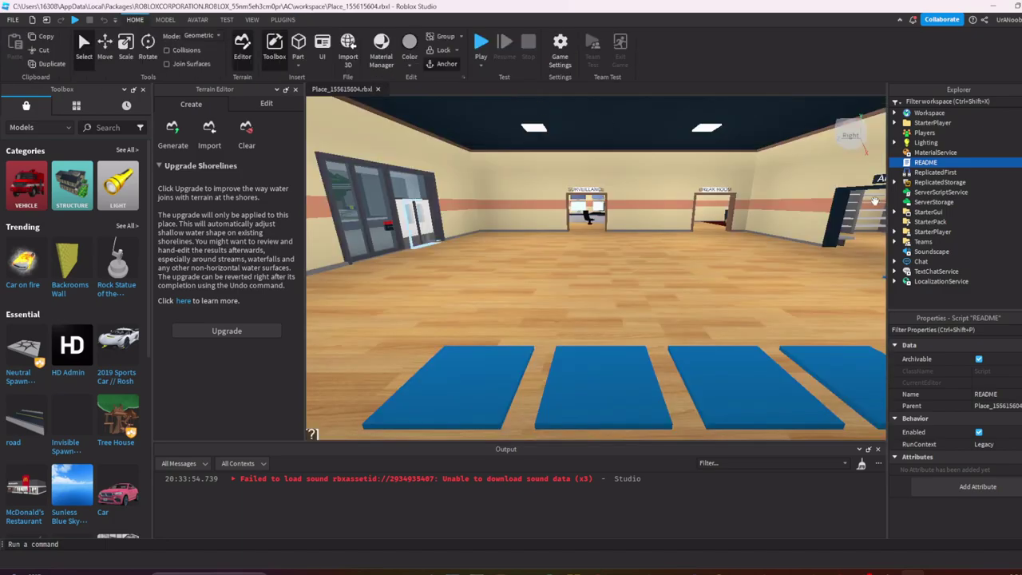
Open the LocalScript under StarterGui > TestGui > TextButton and examine its decompiled code.
click(895, 222)
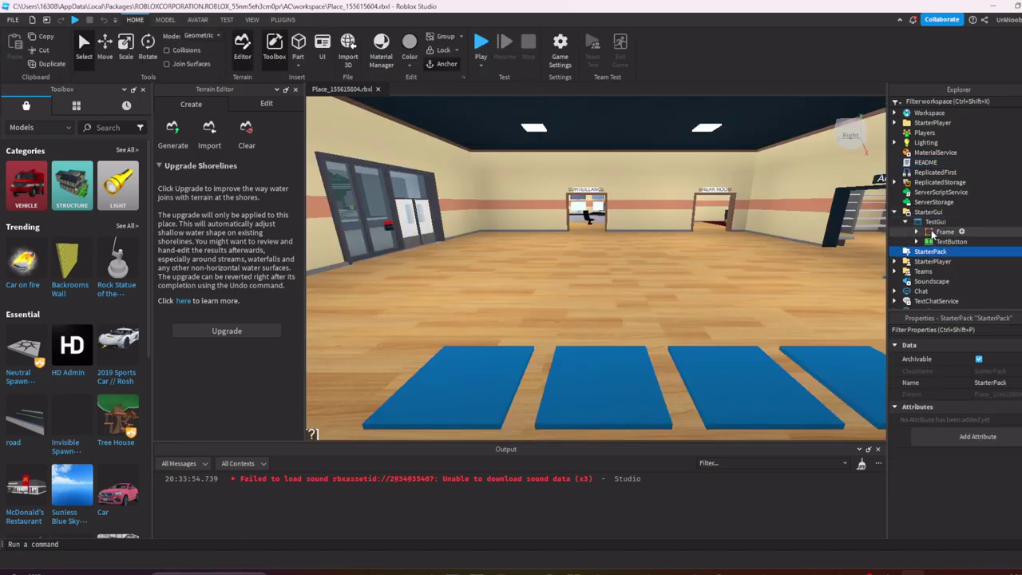
double_click(938, 249)
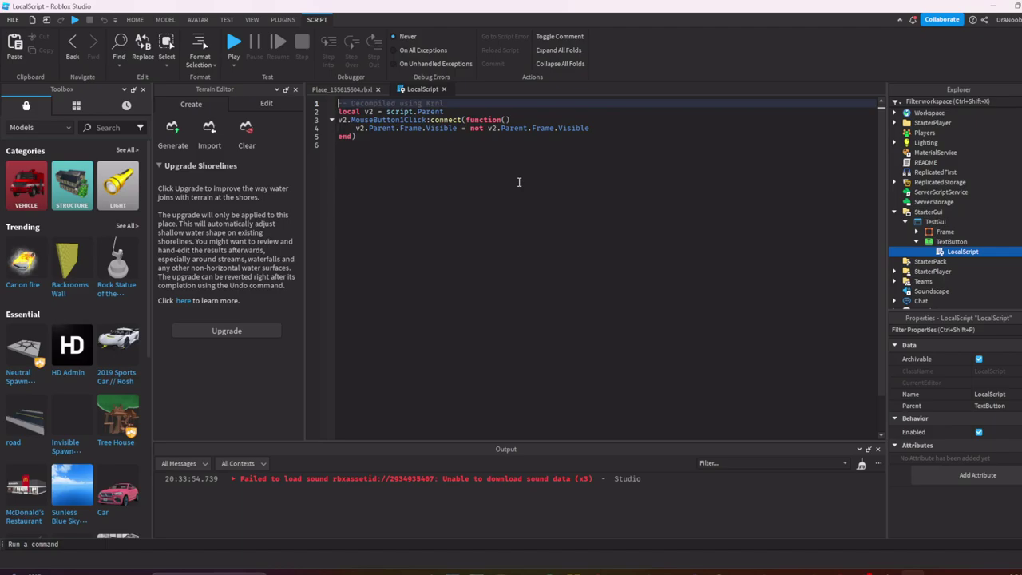
key(ctrl+a)
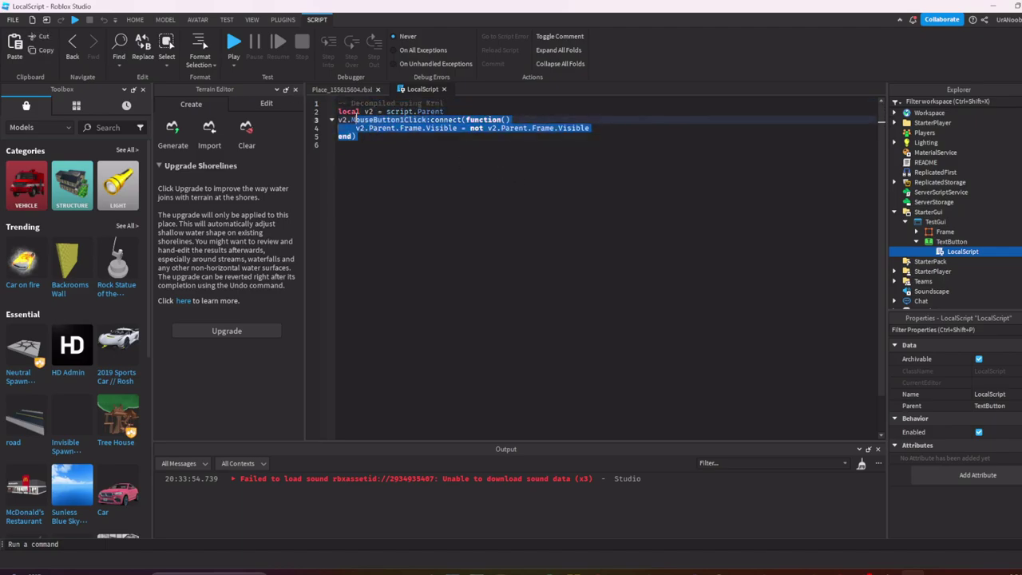
click(585, 172)
Open ClientInputHandler from StarterPlayer > StarterCharacterScripts and look through its decompiled code.
scroll(927, 221, down, 1)
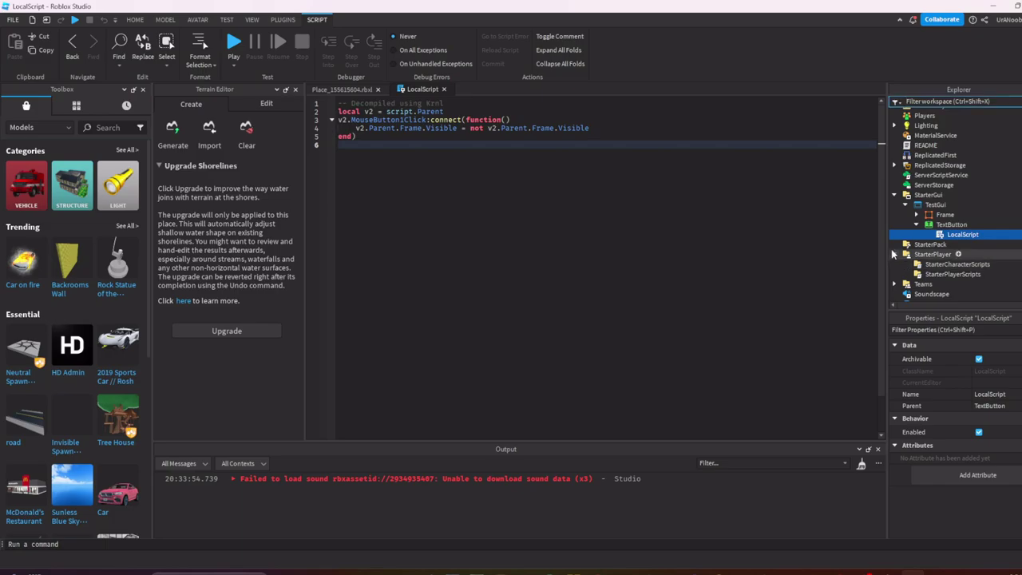
scroll(910, 212, up, 1)
click(894, 122)
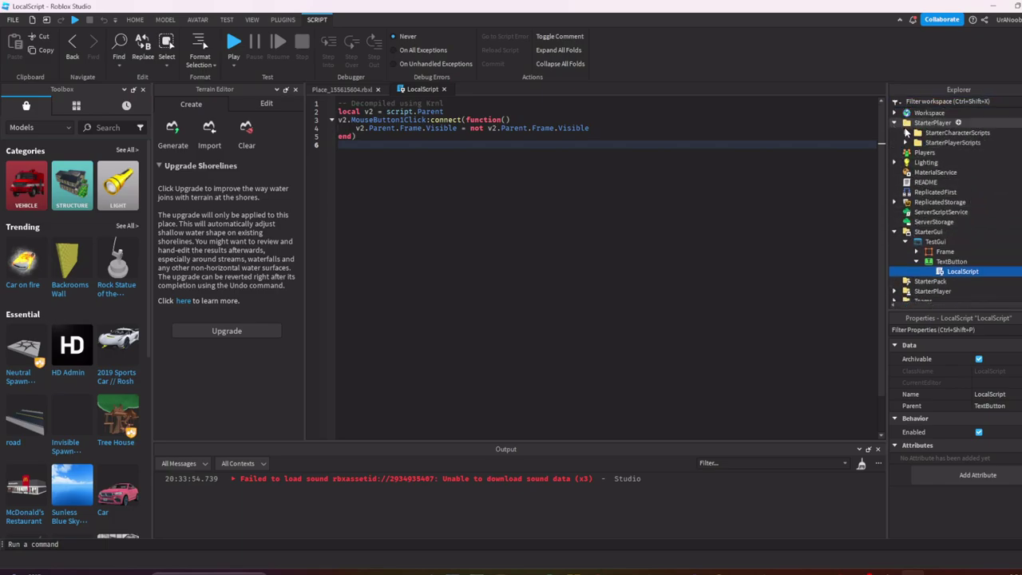
click(906, 133)
double_click(951, 143)
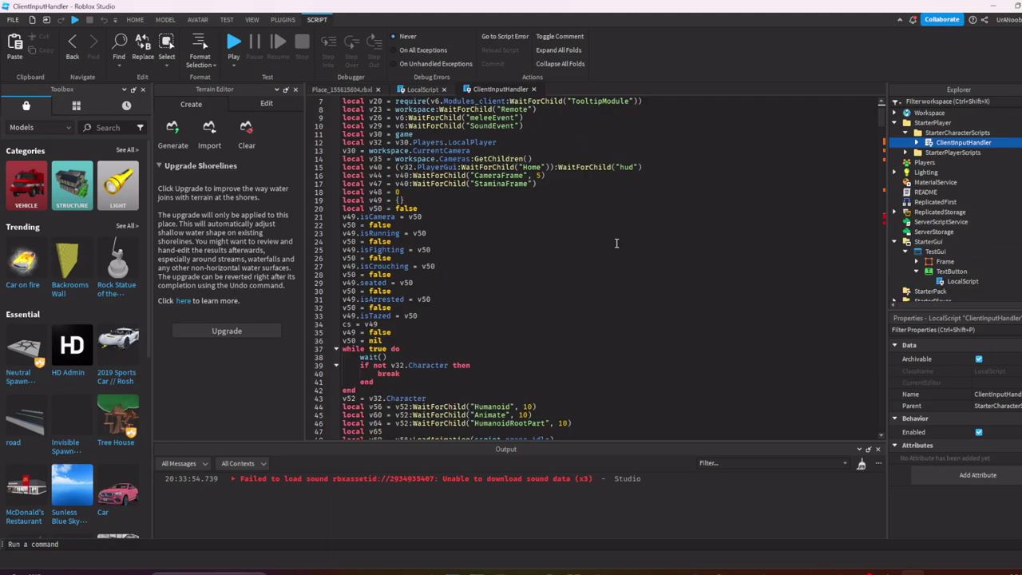
scroll(769, 210, down, 20)
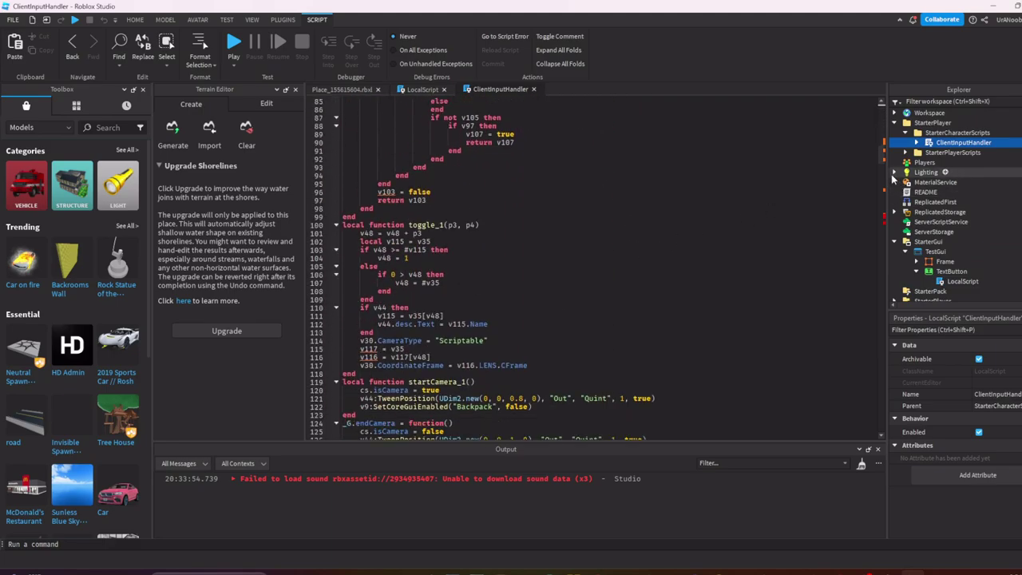
Look further down the ClientInputHandler code and examine the remaining Explorer services, including the Teams entries.
scroll(903, 187, down, 3)
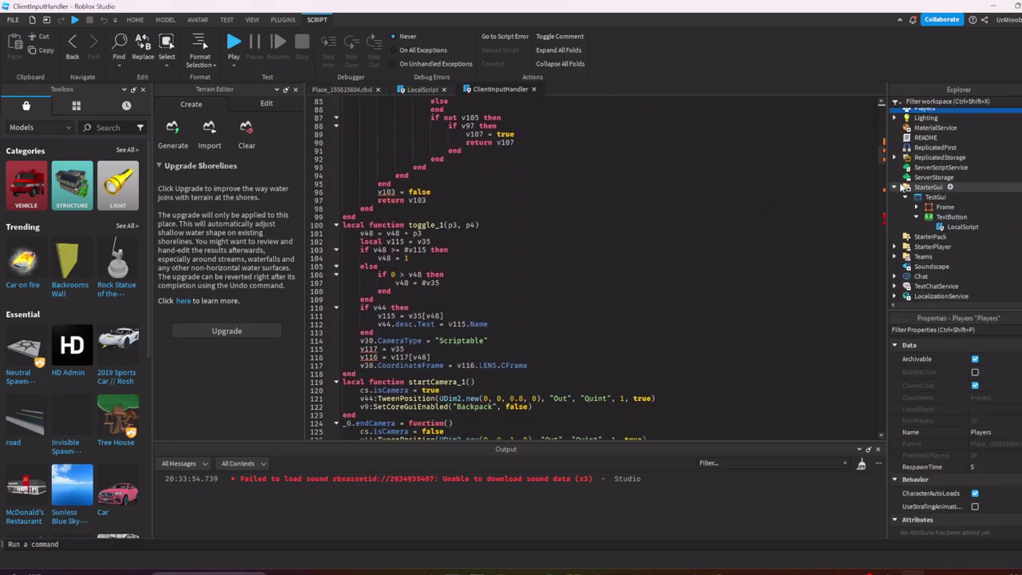
scroll(753, 235, down, 16)
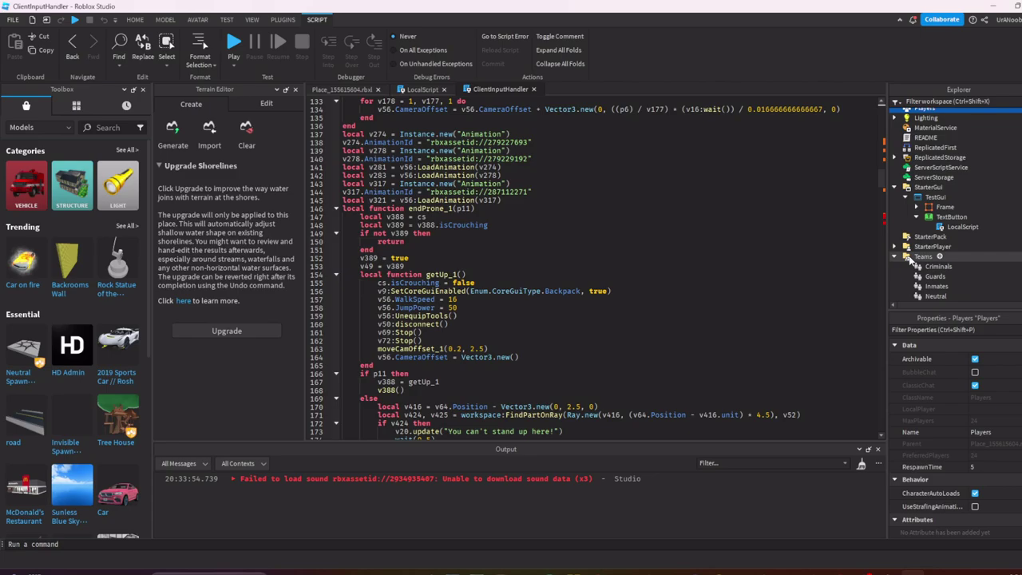
scroll(926, 272, up, 3)
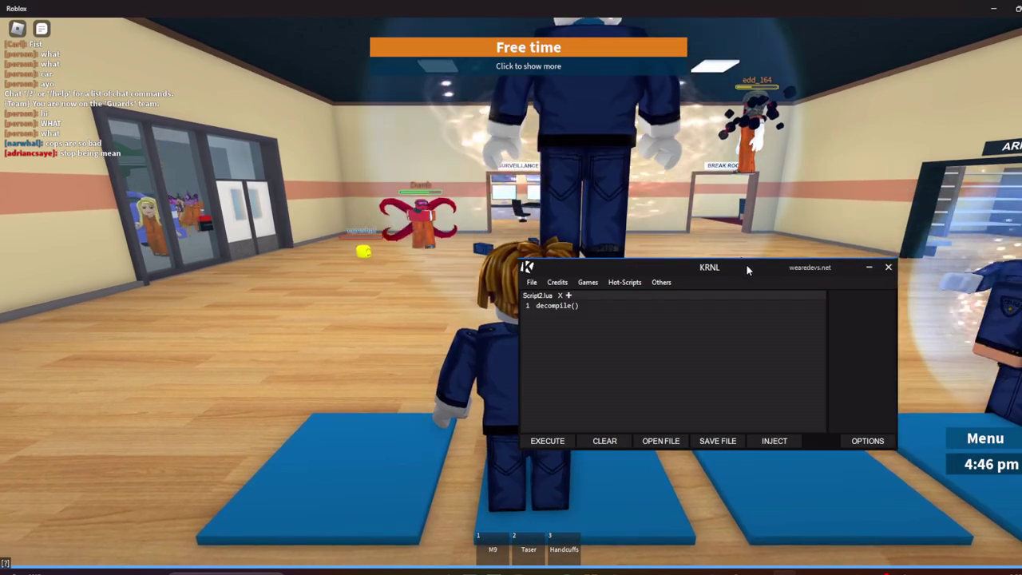
In KRNL, try writing the call decompile(game.place) in Script2.lua and clear the script.
drag(746, 264, 654, 214)
double_click(479, 263)
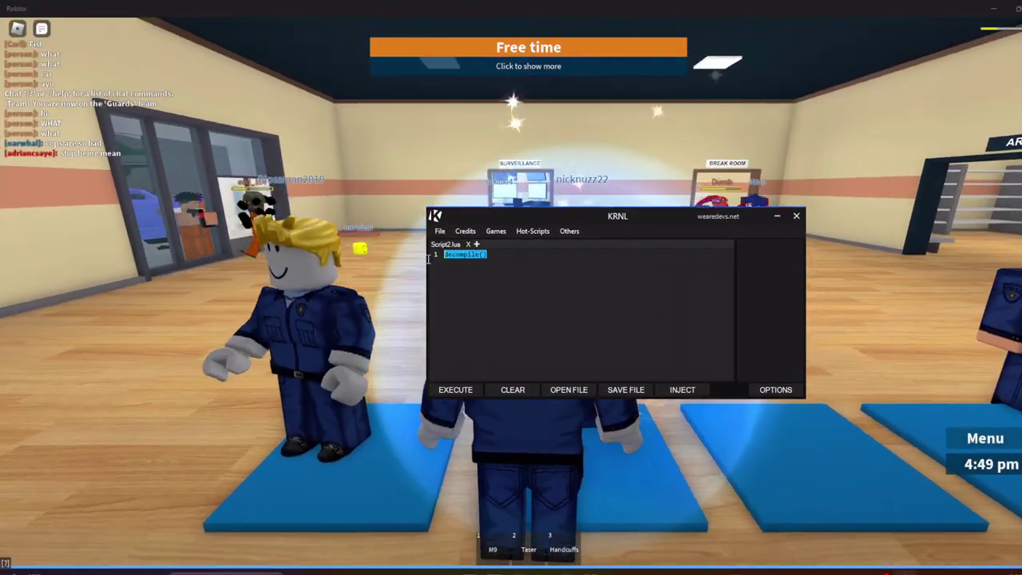
click(479, 263)
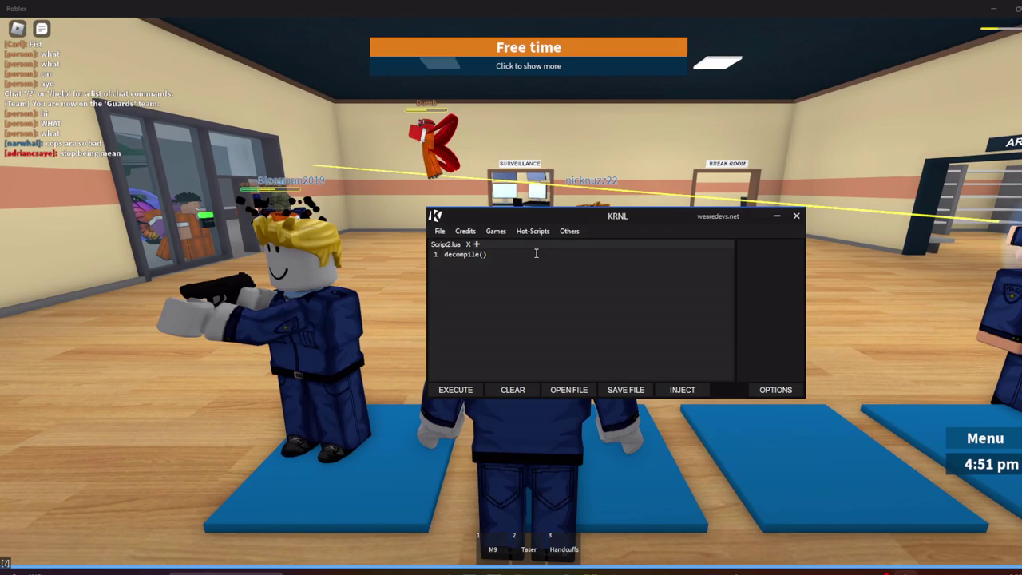
text(game.)
text(pl)
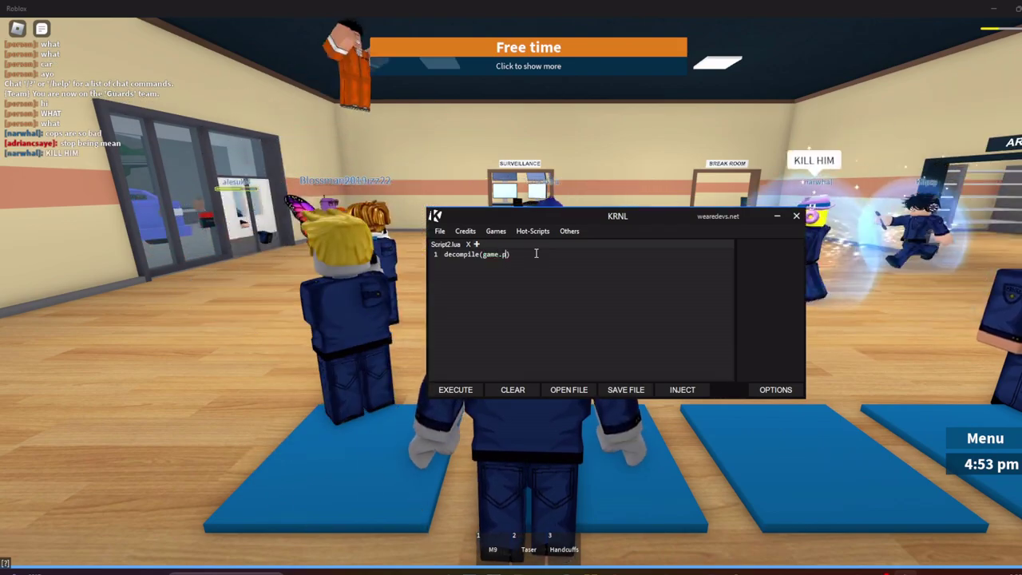
text(ace)
key(ctrl+a)
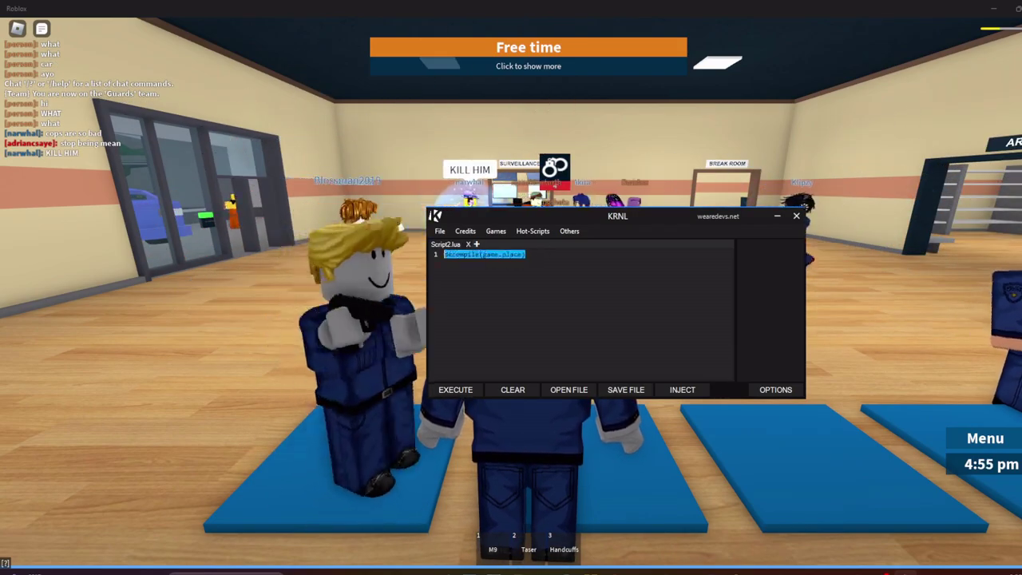
key(BackSpace)
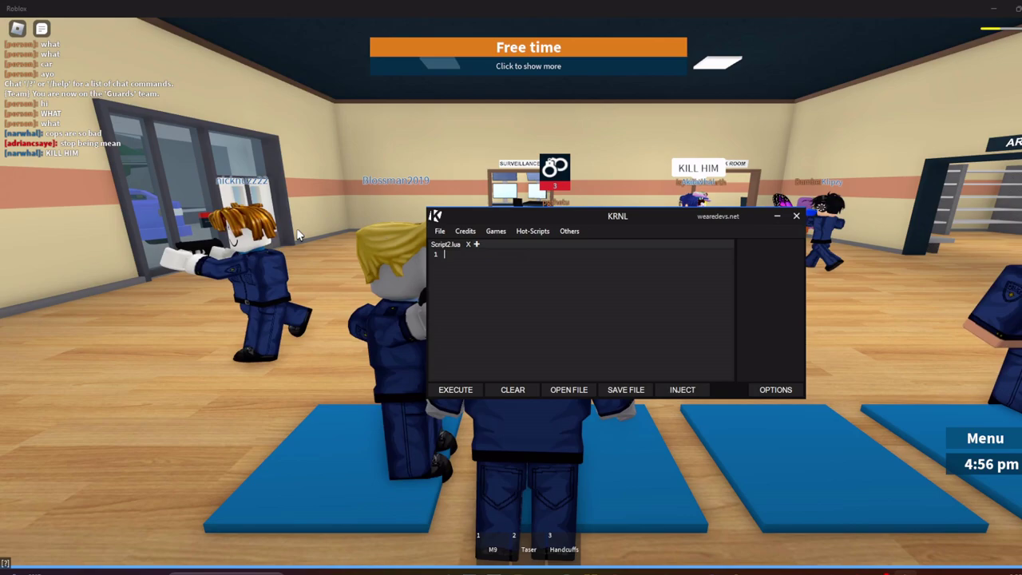
Load the Dex explorer hot script in KRNL and minimize KRNL to return to the Roblox game.
click(777, 215)
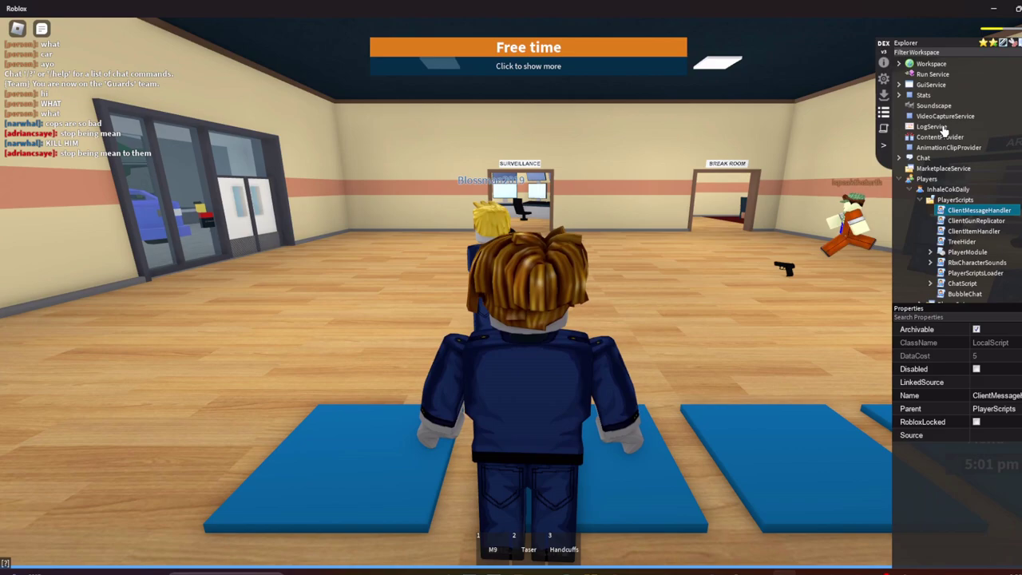
click(898, 559)
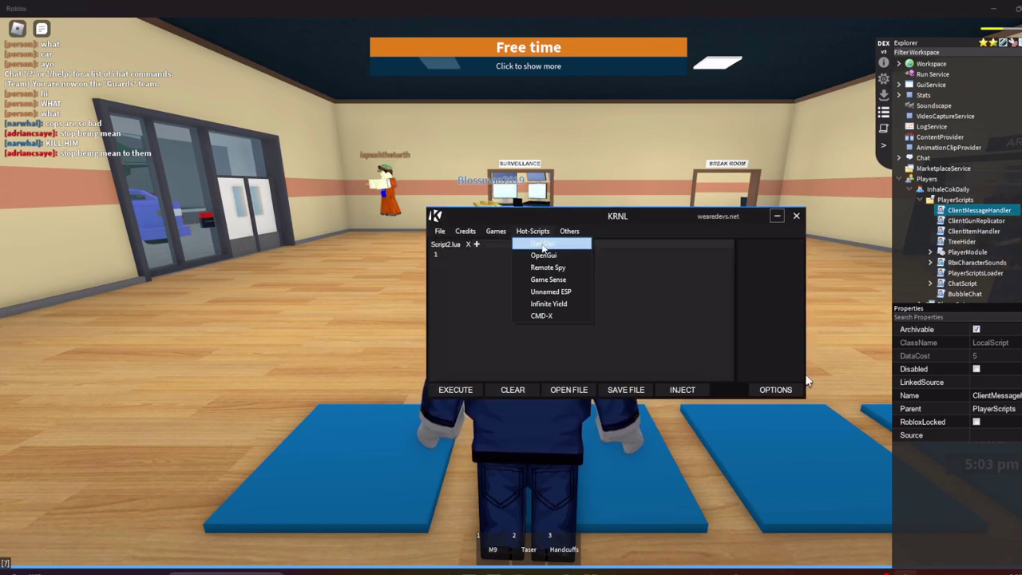
click(777, 215)
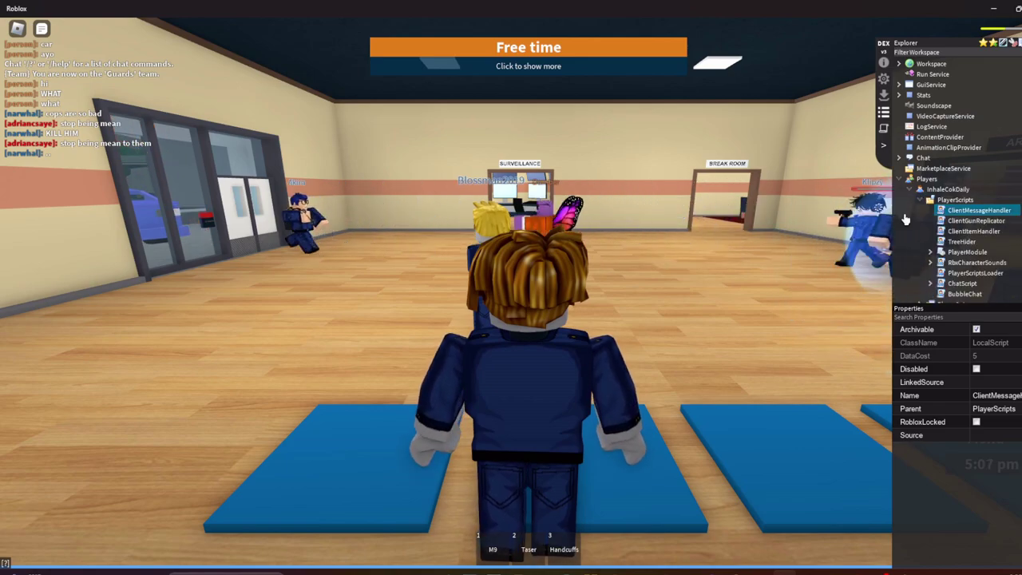
View the decompiled code of the TreeHider script under PlayerScripts in Dex and save the script.
click(946, 242)
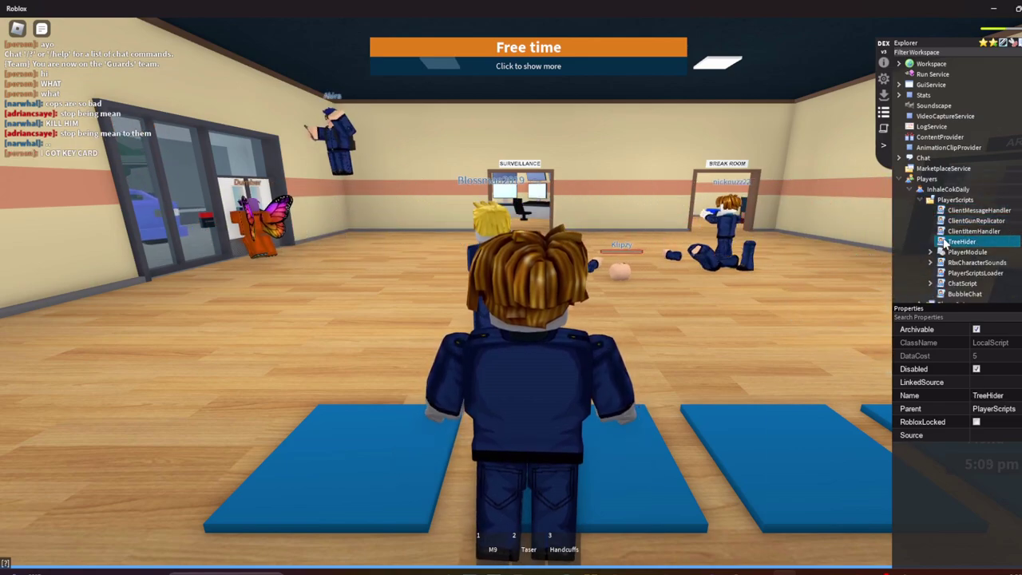
right_click(950, 241)
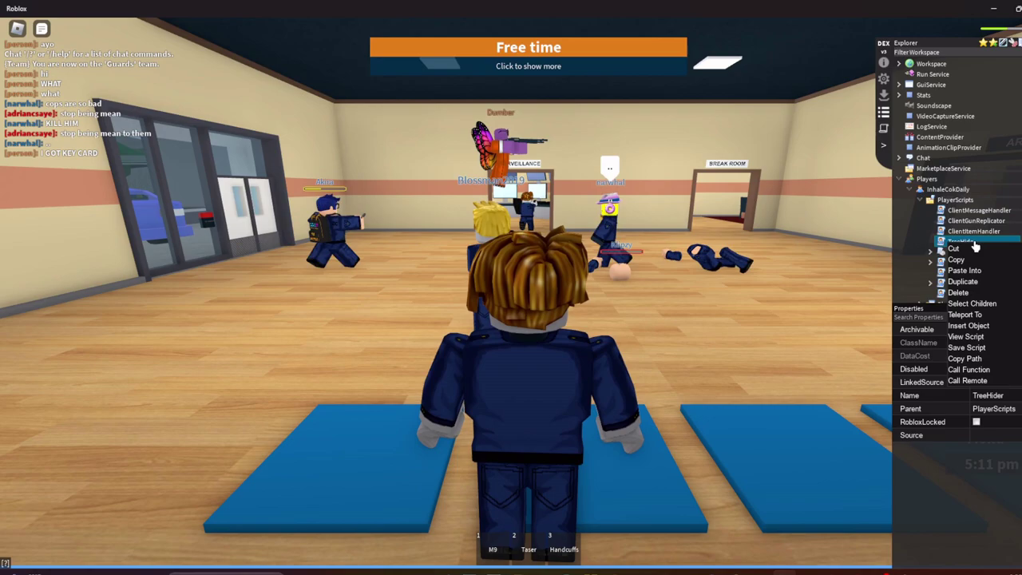
click(976, 337)
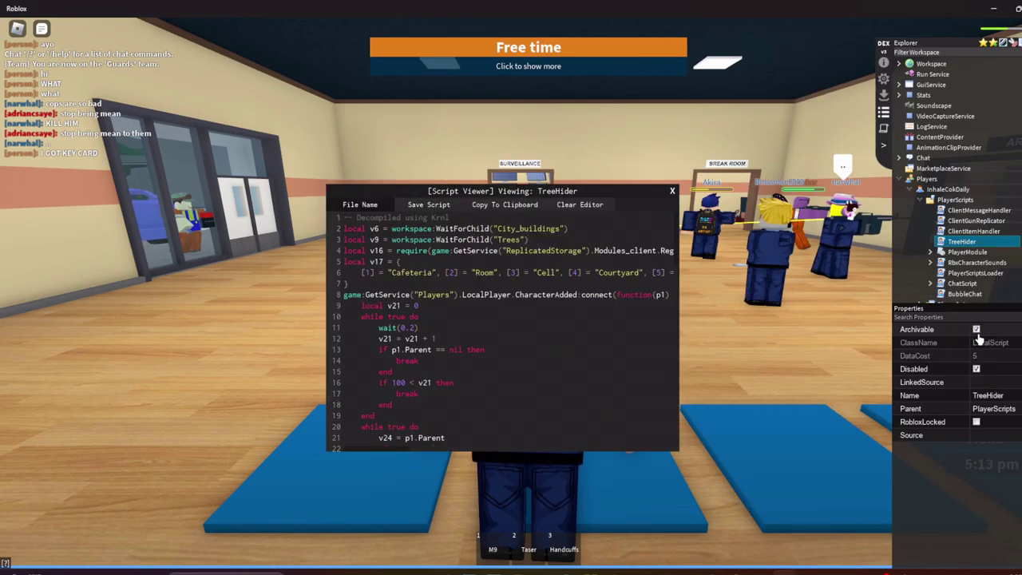
scroll(541, 313, down, 10)
scroll(540, 312, up, 10)
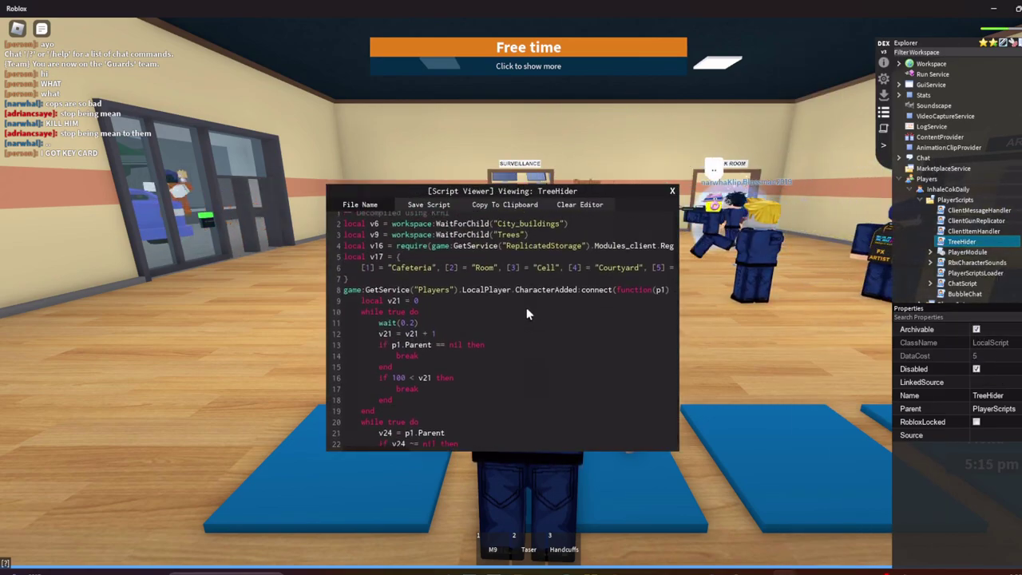
scroll(527, 309, up, 1)
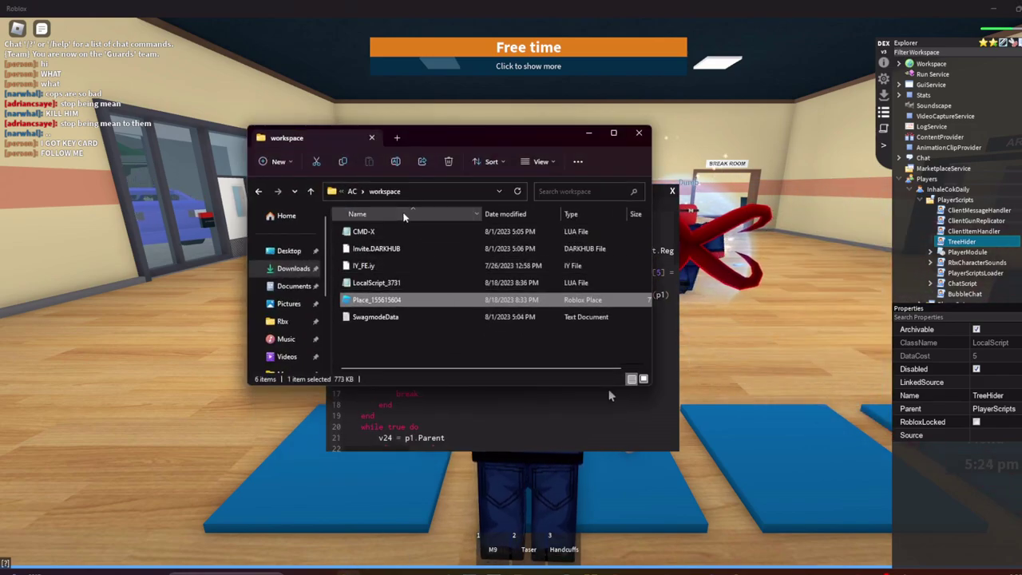
Open LocalScript_3731 from the workspace folder in Notepad, compare it with the TreeHider code in the script viewer, and close both.
double_click(376, 283)
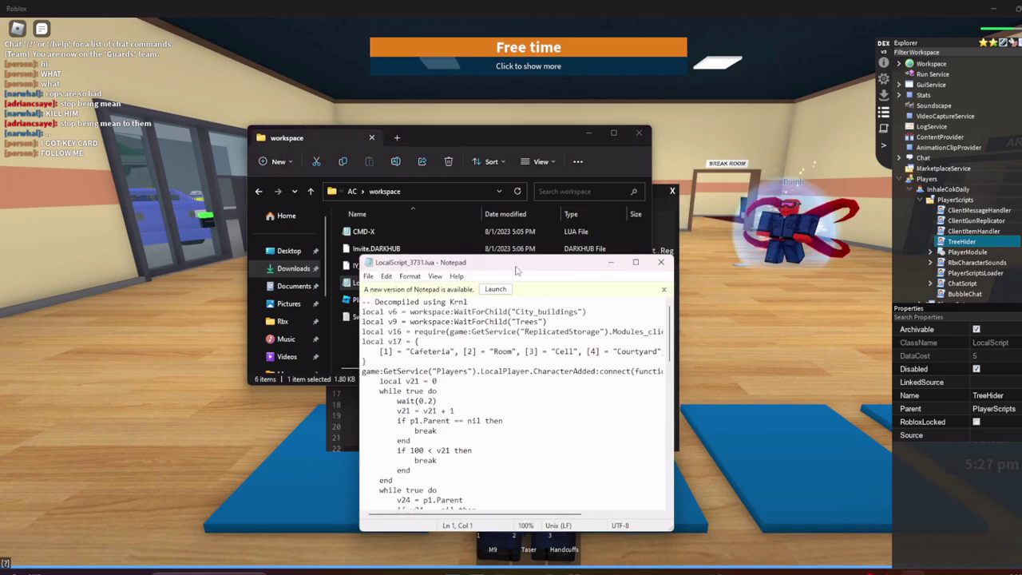
drag(516, 270, 760, 187)
click(639, 134)
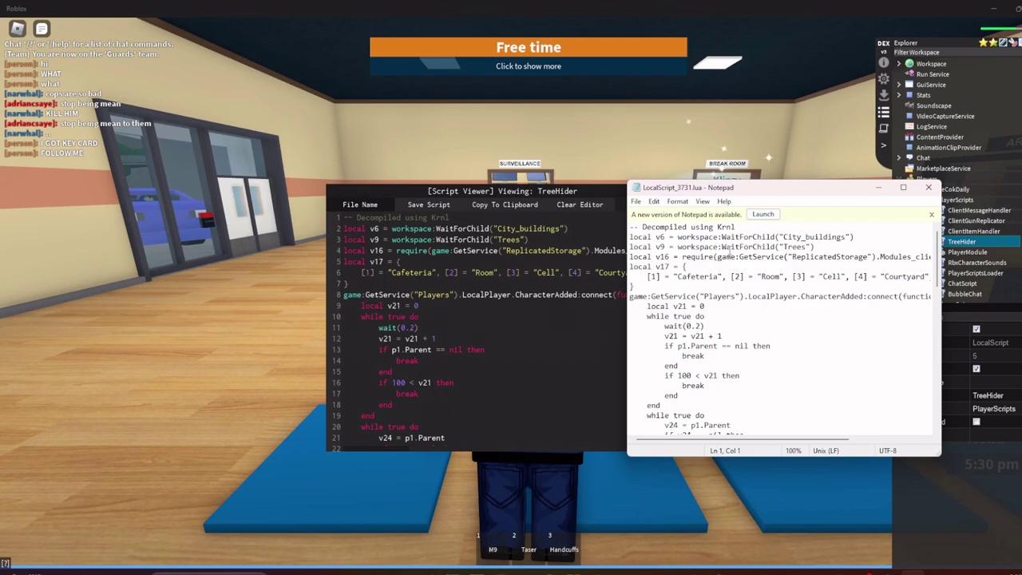
click(929, 188)
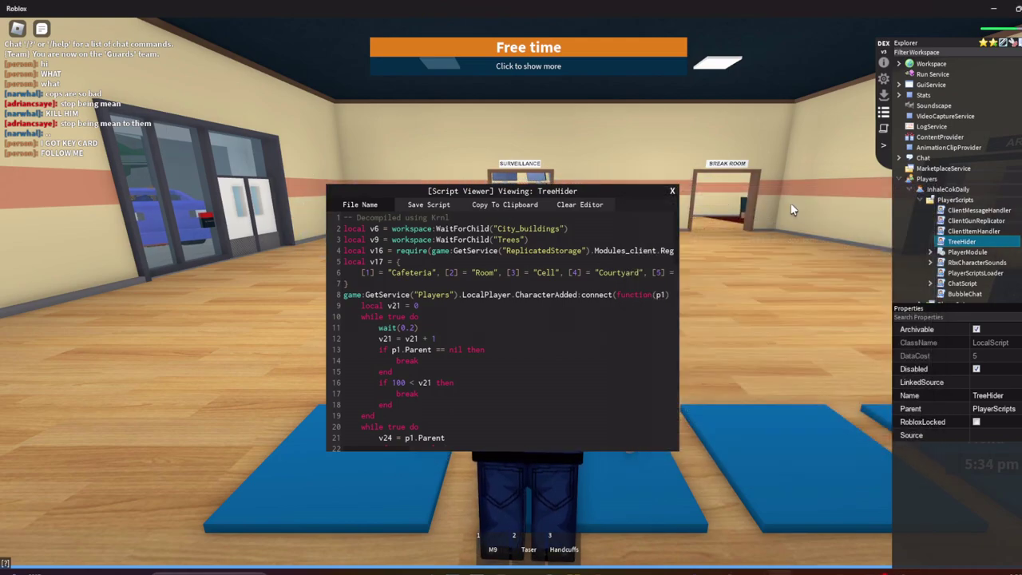
click(673, 192)
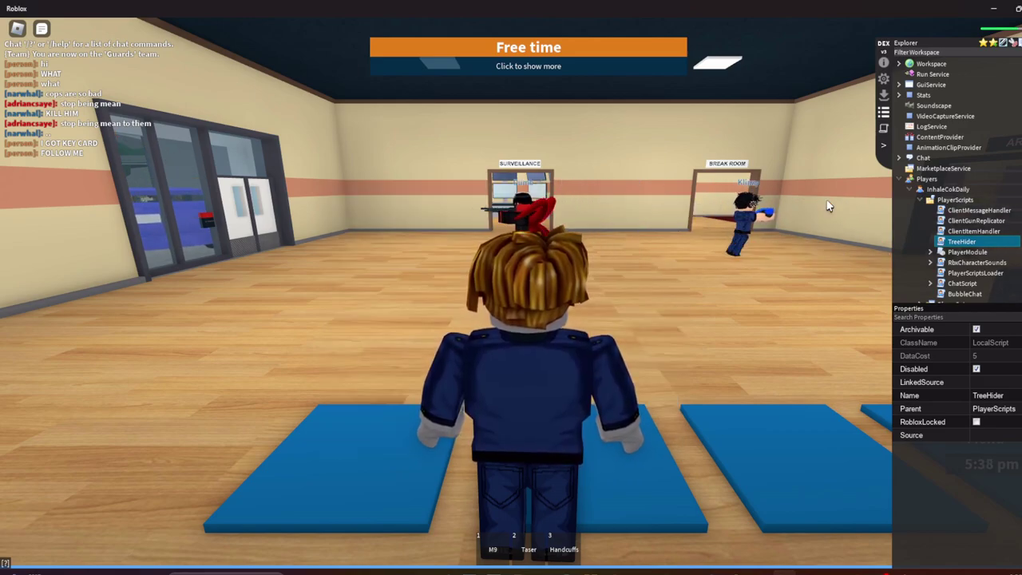